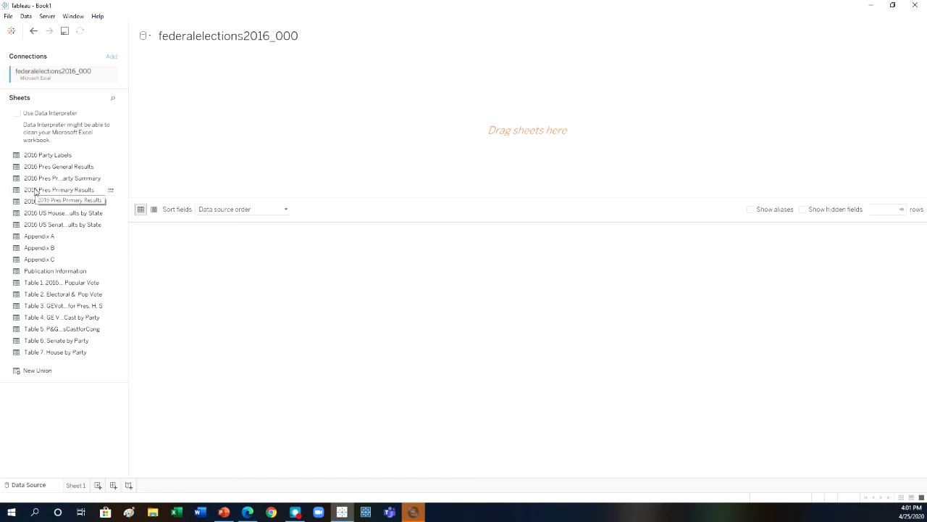
# Step: Load the 2016 Pres Primary Results sheet as the data source and add a new worksheet
pyautogui.moveTo(34, 190); pyautogui.dragTo(169, 138)
pyautogui.moveTo(216, 111); pyautogui.dragTo(282, 162)
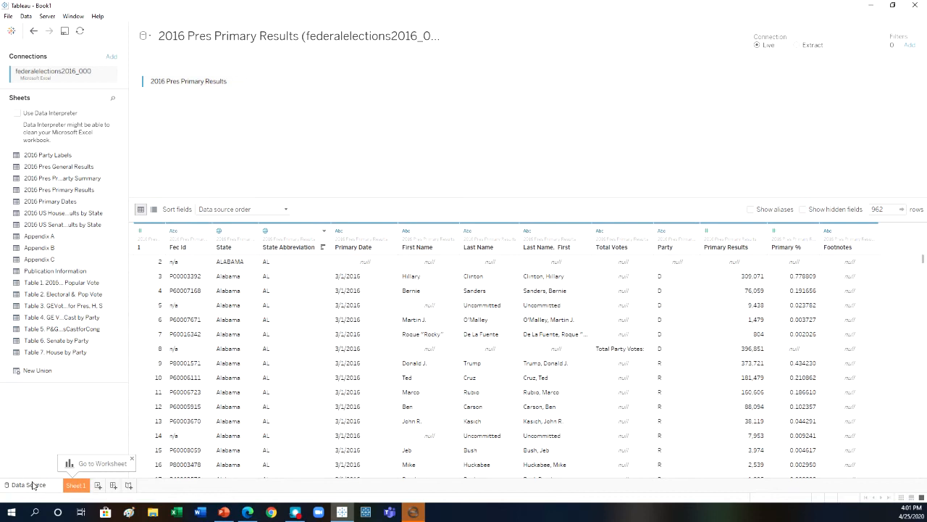
pyautogui.click(98, 485)
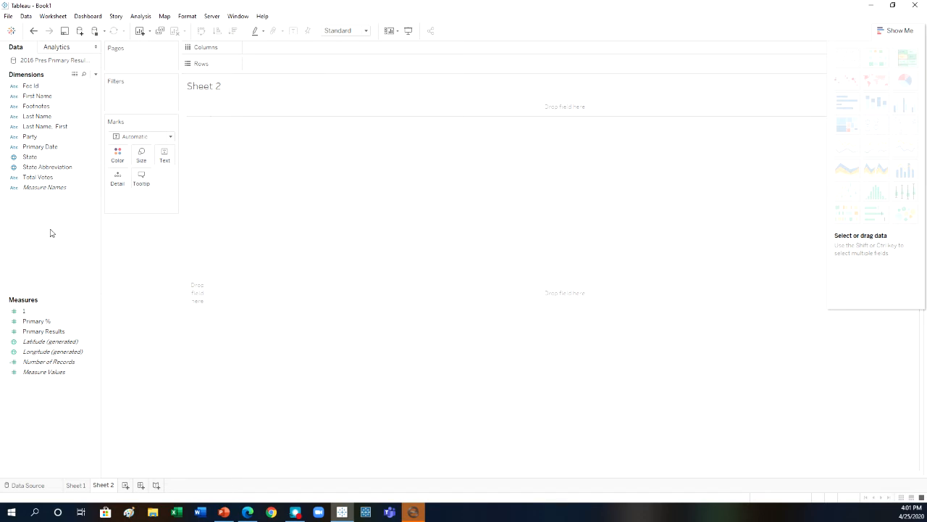
# Step: Build a bar chart with Primary % as rows and Last Name followed by State as columns
pyautogui.click(32, 323)
pyautogui.moveTo(32, 326); pyautogui.dragTo(259, 70)
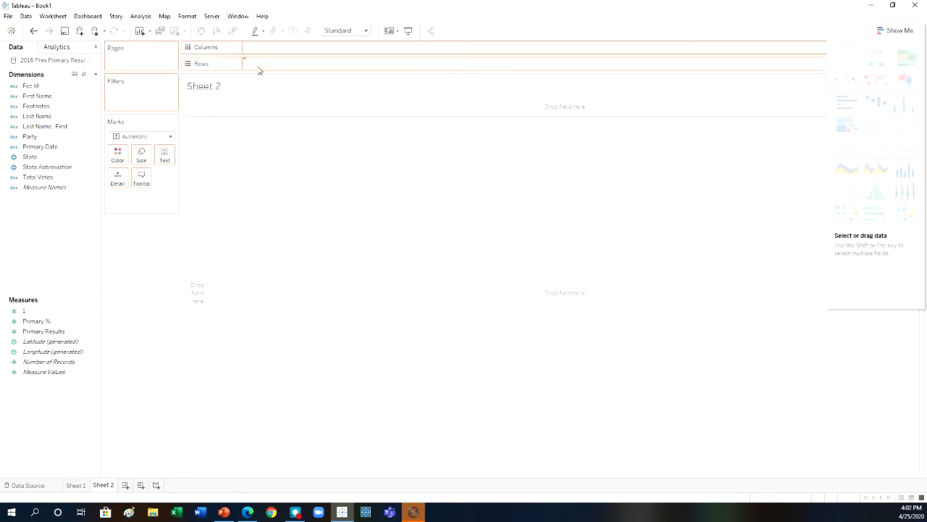
pyautogui.moveTo(49, 120); pyautogui.dragTo(271, 47)
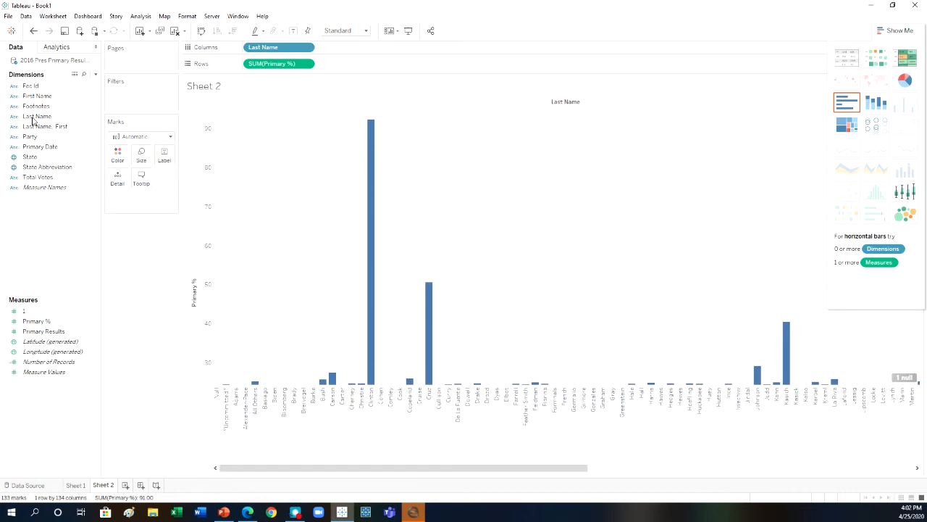
pyautogui.moveTo(31, 160); pyautogui.dragTo(341, 52)
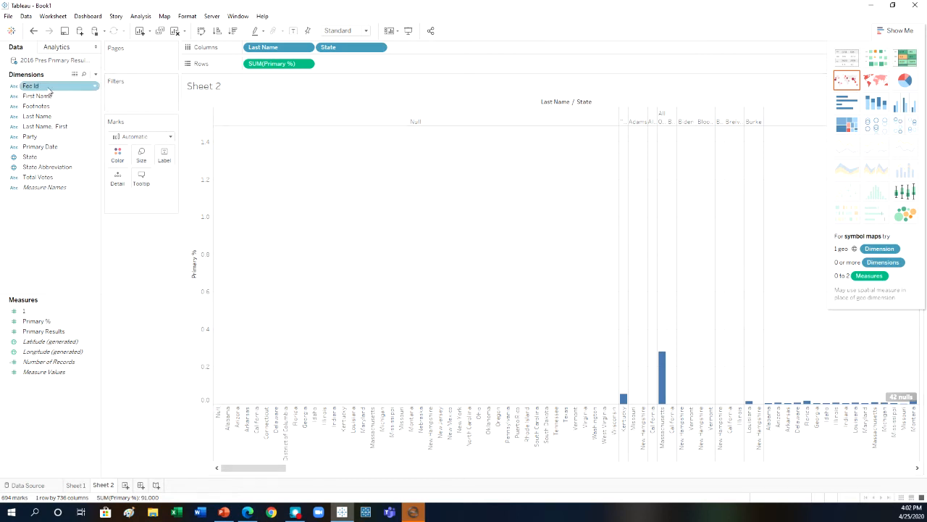
# Step: Filter the Last Name field to only Clinton and Trump
pyautogui.moveTo(37, 116); pyautogui.dragTo(120, 99)
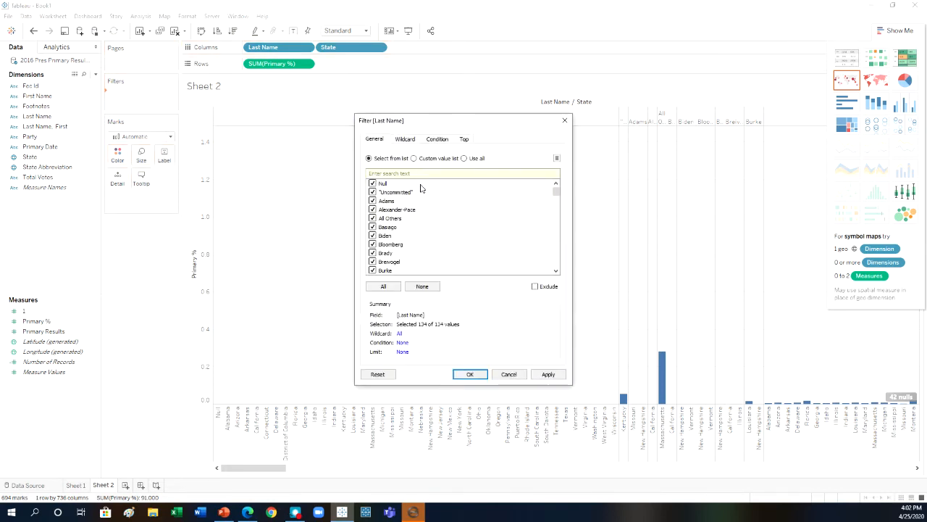
pyautogui.click(423, 287)
pyautogui.scroll(-2, 405, 232)
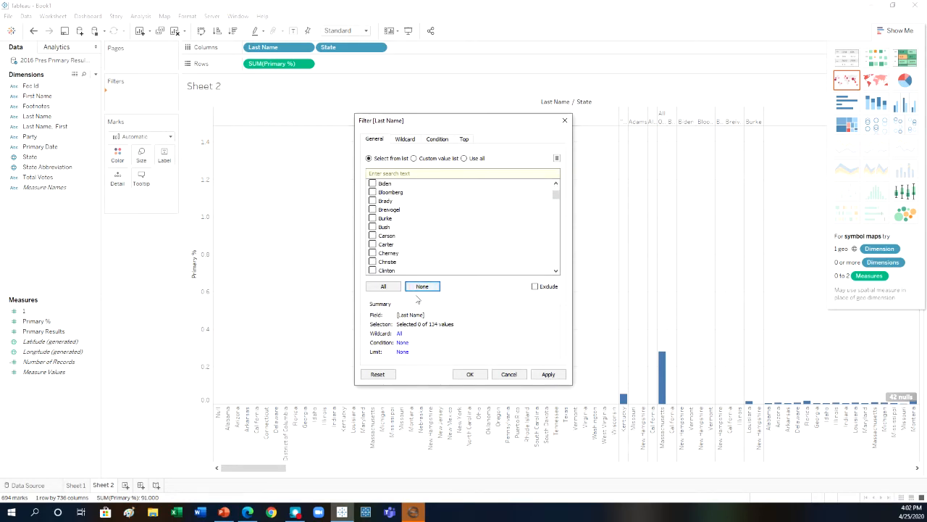
pyautogui.scroll(-1, 413, 248)
pyautogui.click(373, 245)
pyautogui.moveTo(556, 197); pyautogui.dragTo(550, 262)
pyautogui.click(372, 192)
pyautogui.click(470, 374)
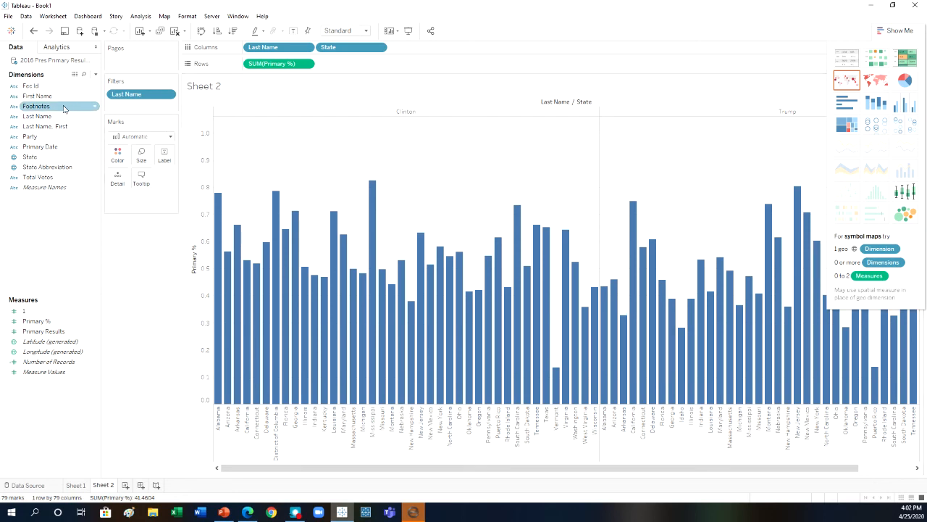
# Step: Color the bars by Last Name and assign red to Trump
pyautogui.moveTo(48, 121); pyautogui.dragTo(119, 154)
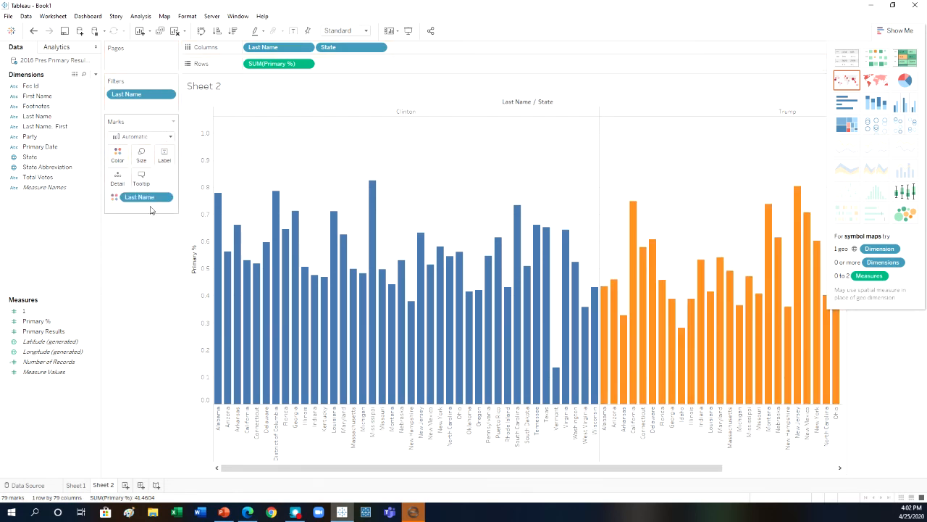
pyautogui.click(116, 155)
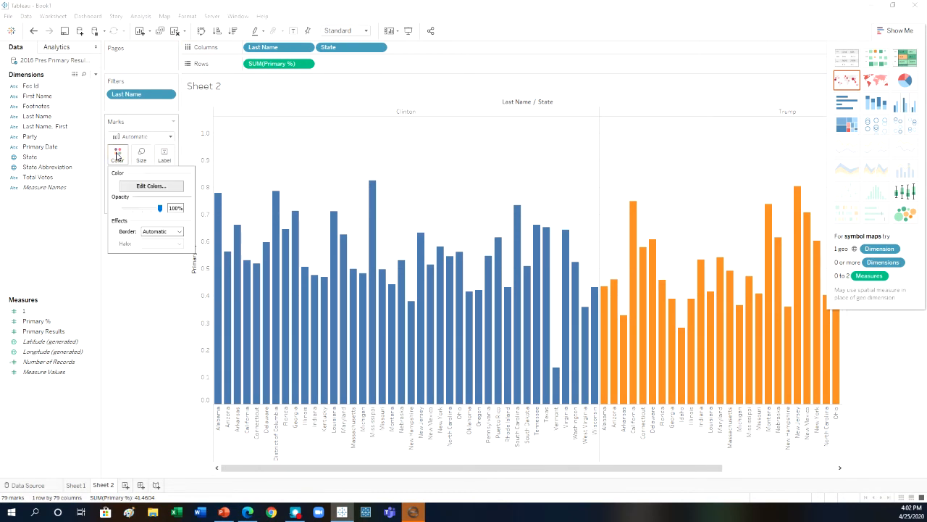
pyautogui.click(151, 186)
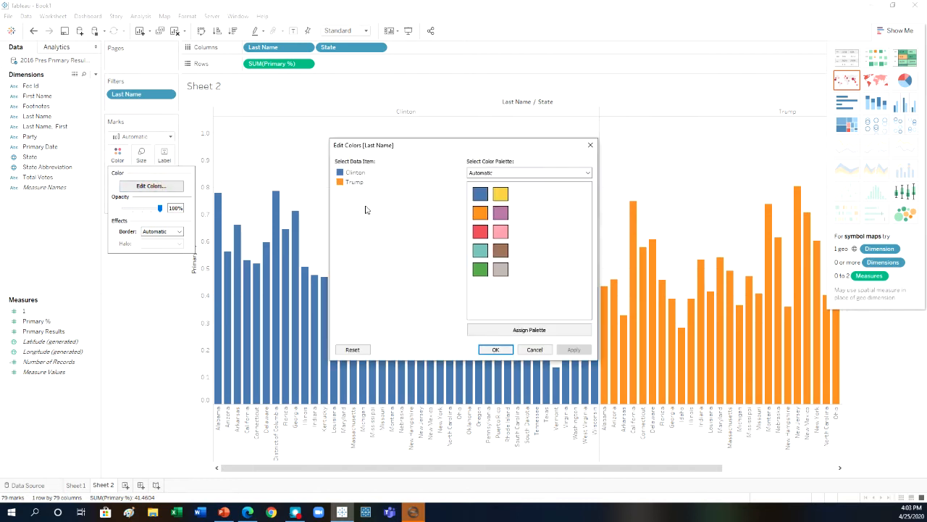
pyautogui.click(355, 182)
pyautogui.click(481, 232)
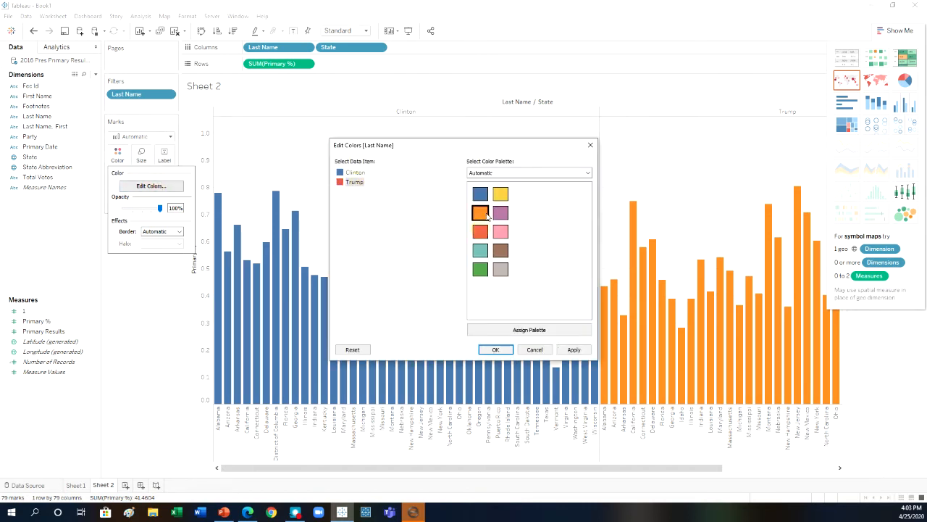
pyautogui.click(497, 350)
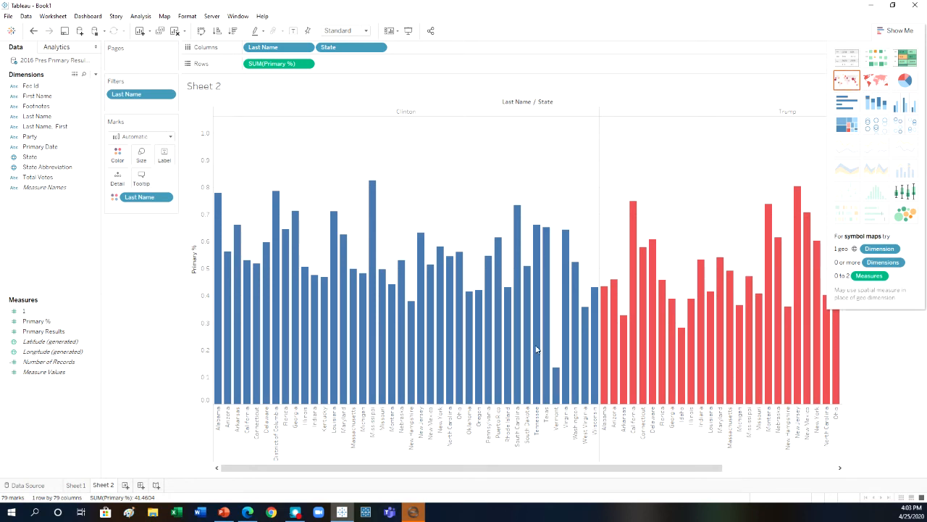
# Step: Convert the chart to a symbol map and inspect the candidates' percentages in California and Vermont
pyautogui.click(846, 80)
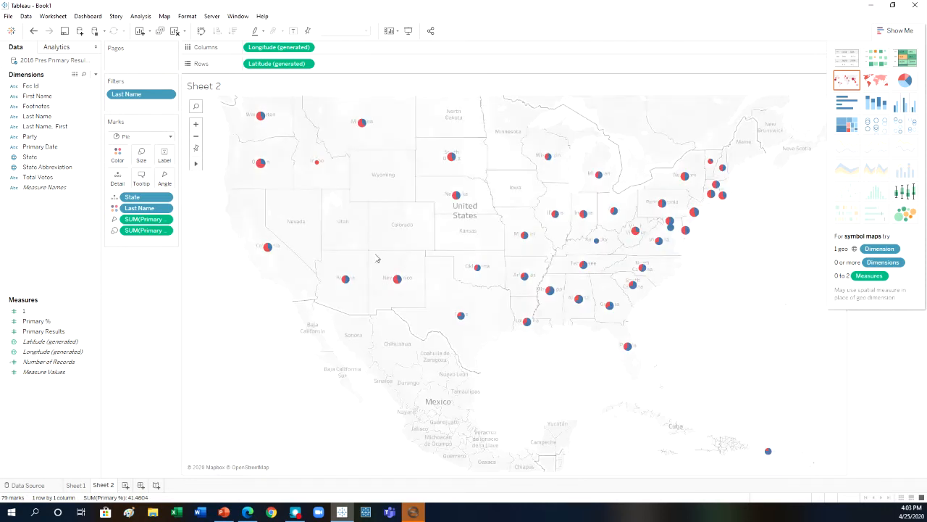
pyautogui.click(267, 247)
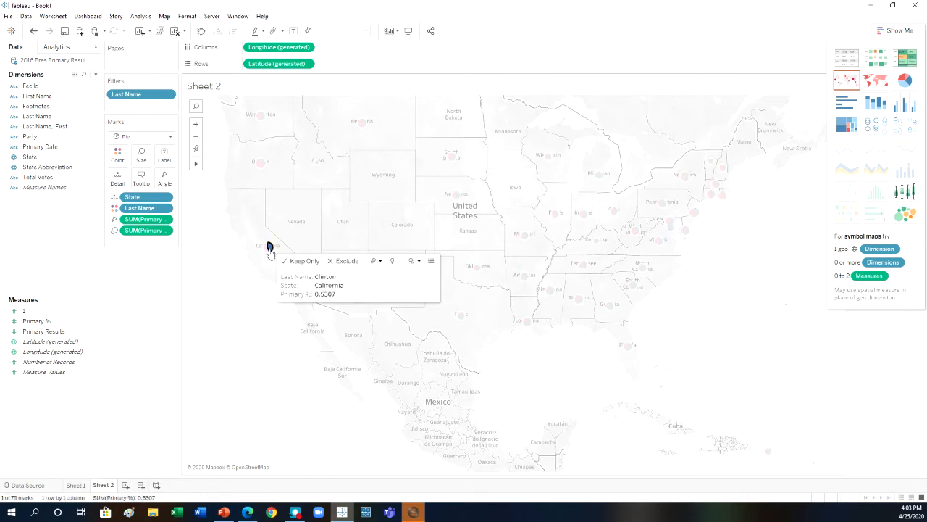
pyautogui.click(266, 248)
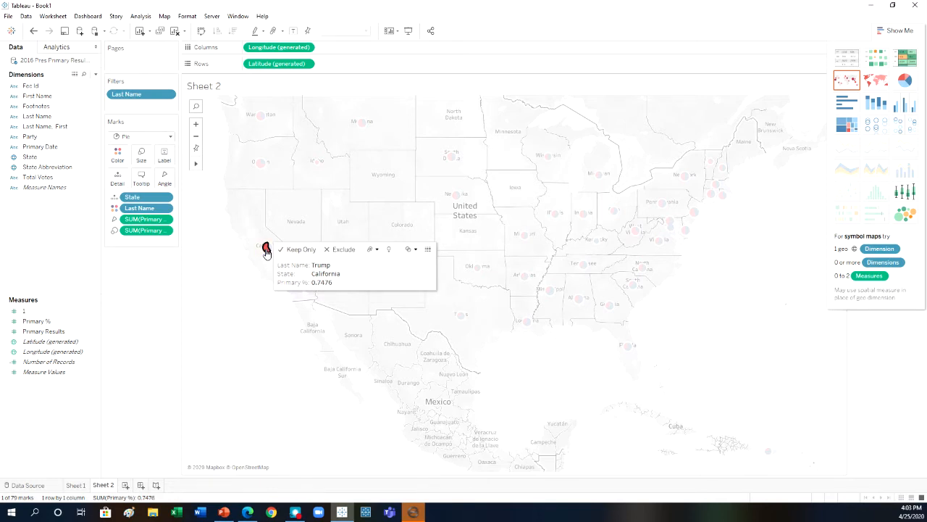
pyautogui.click(230, 280)
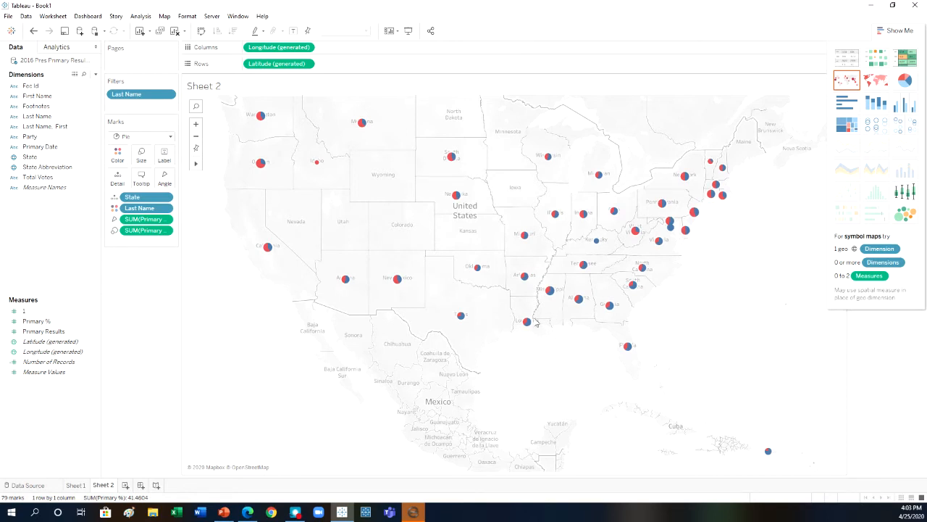
pyautogui.moveTo(461, 319)
pyautogui.moveTo(711, 162)
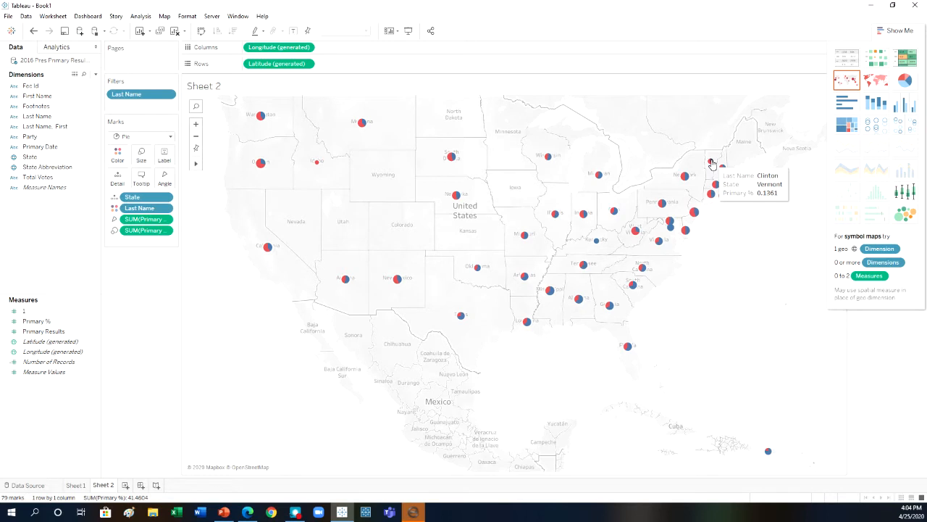
# Step: Rename the map worksheet as Primary Percentages
pyautogui.rightClick(104, 485)
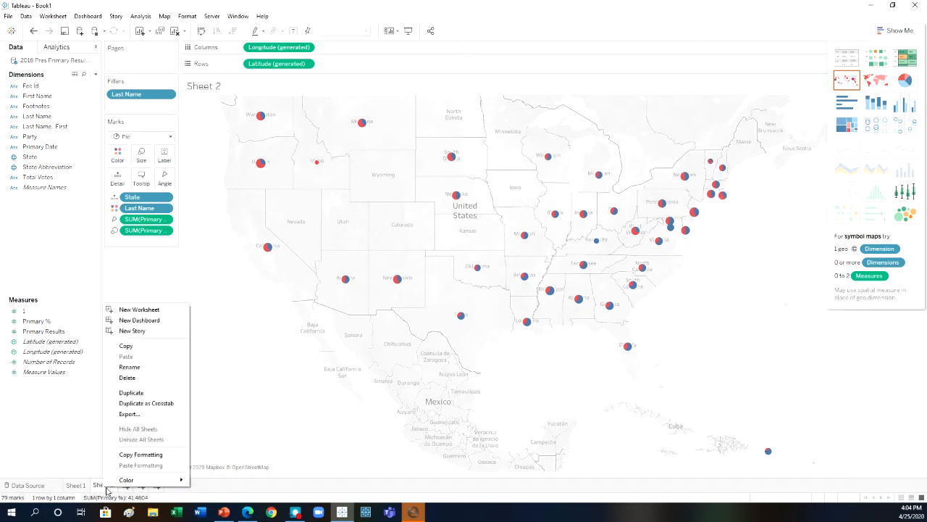
pyautogui.click(140, 371)
pyautogui.write('Pr')
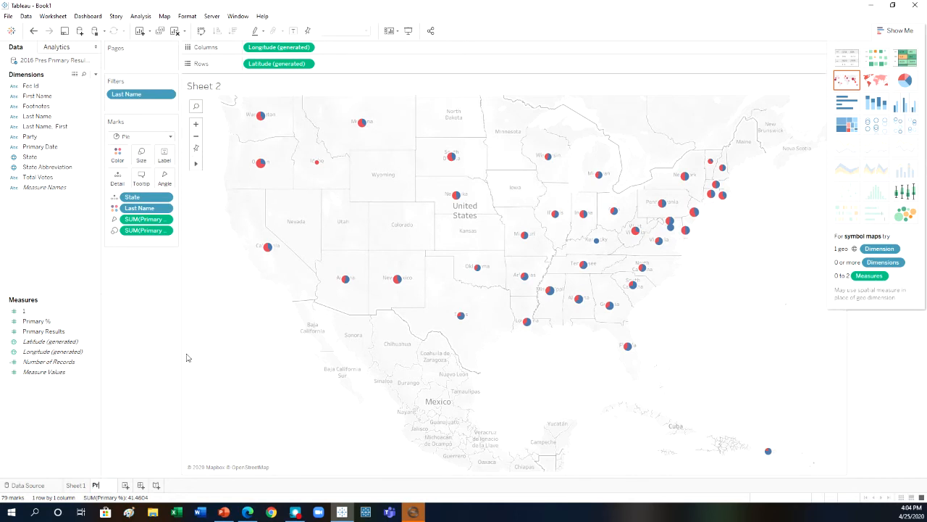
pyautogui.write('imary Percentages')
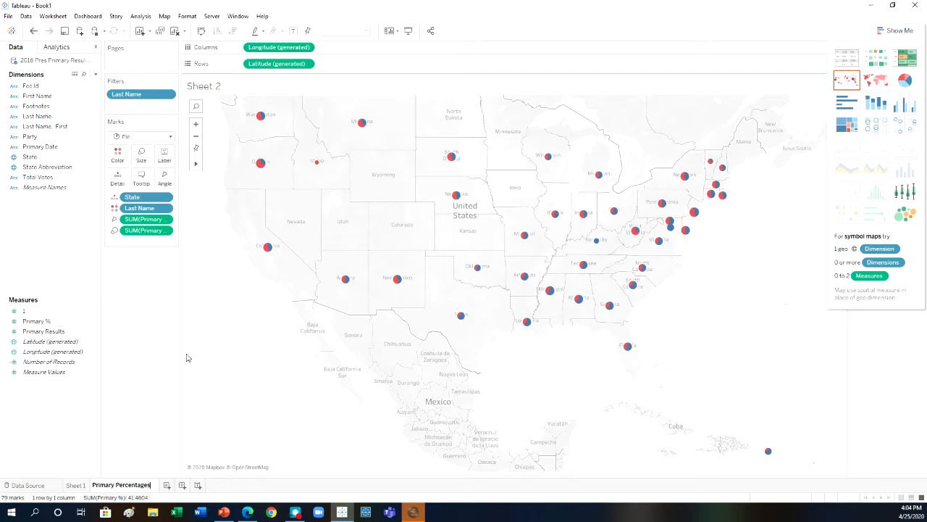
# Step: Add another worksheet and chart Primary % as rows against Last Name as columns
pyautogui.click(167, 484)
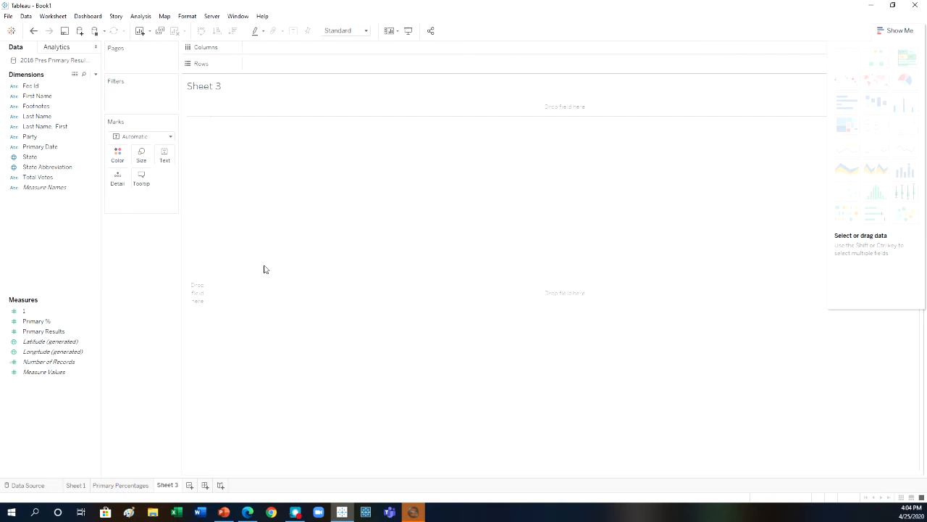
pyautogui.click(44, 147)
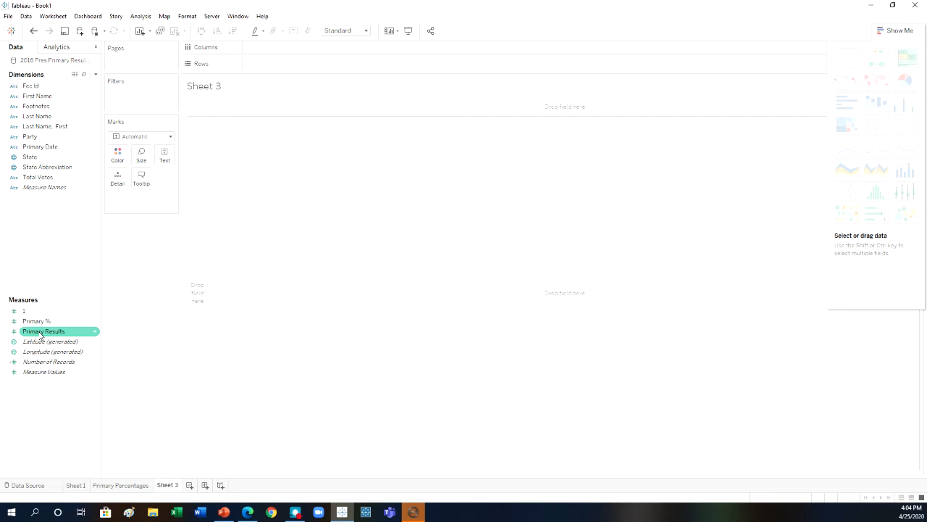
pyautogui.moveTo(38, 333); pyautogui.dragTo(24, 362)
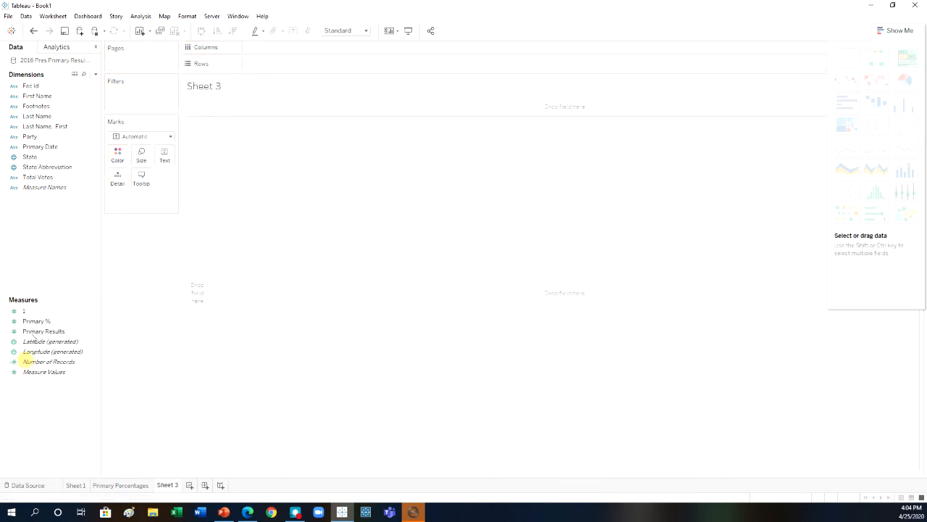
pyautogui.moveTo(32, 325); pyautogui.dragTo(262, 65)
pyautogui.moveTo(38, 116); pyautogui.dragTo(279, 51)
# Step: Exclude Null and "Uncommitted" with a Last Name filter, and add State to the columns after Last Name
pyautogui.moveTo(55, 118); pyautogui.dragTo(132, 96)
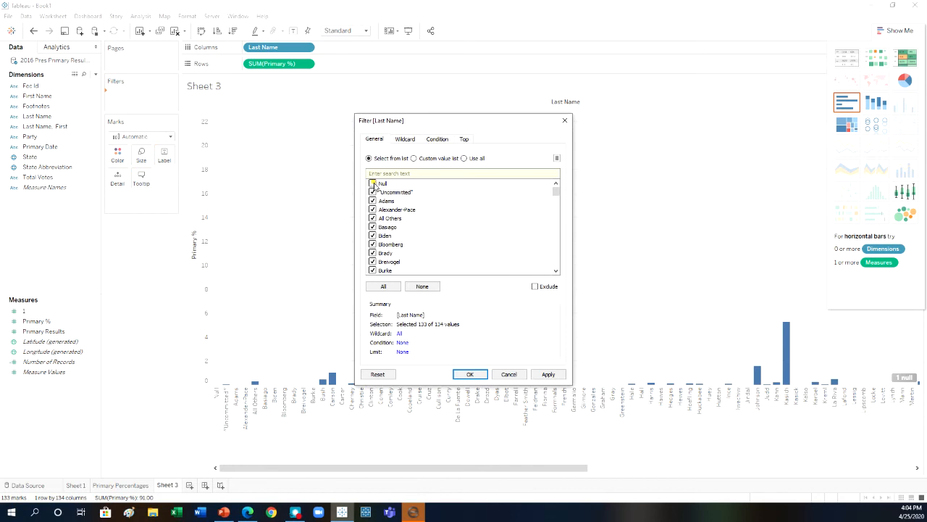
pyautogui.click(372, 192)
pyautogui.click(469, 374)
pyautogui.moveTo(47, 166); pyautogui.dragTo(350, 55)
pyautogui.moveTo(40, 146); pyautogui.dragTo(369, 77)
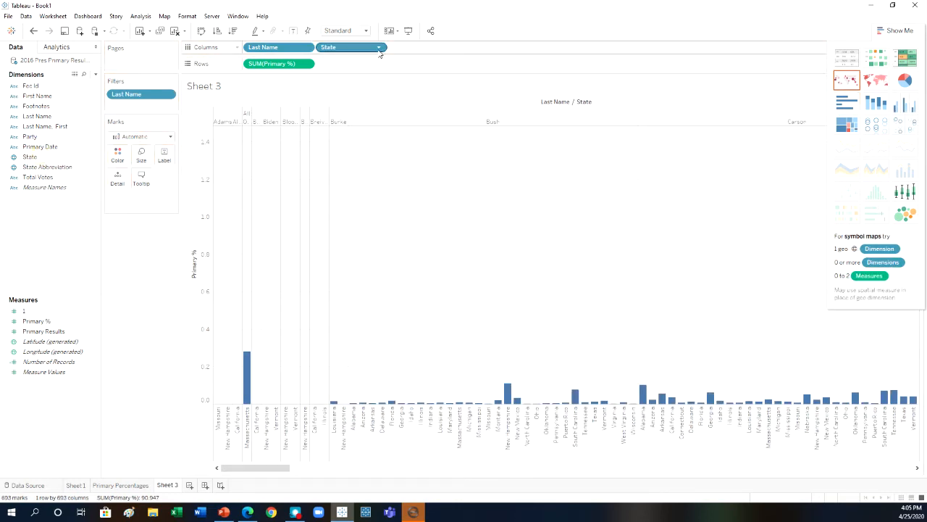
# Step: Filter the State field to only Tennessee
pyautogui.click(378, 47)
pyautogui.click(340, 59)
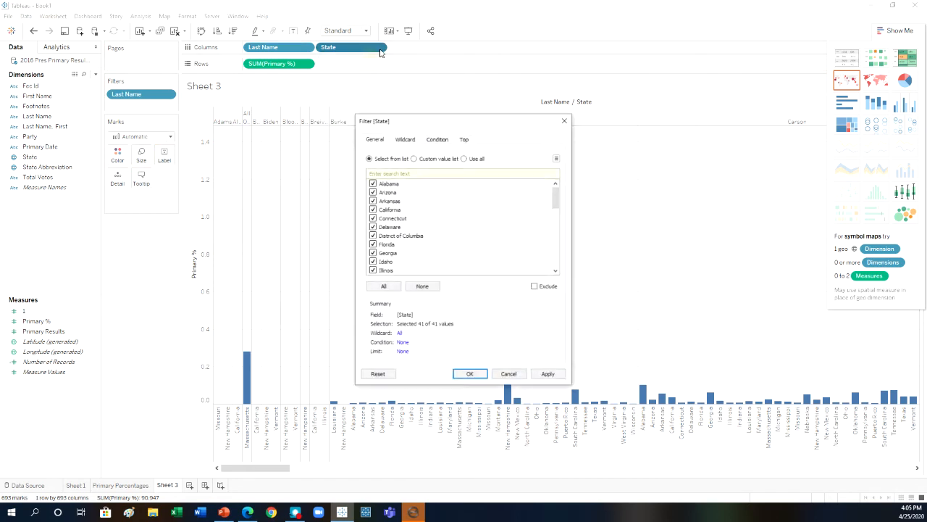
pyautogui.click(417, 287)
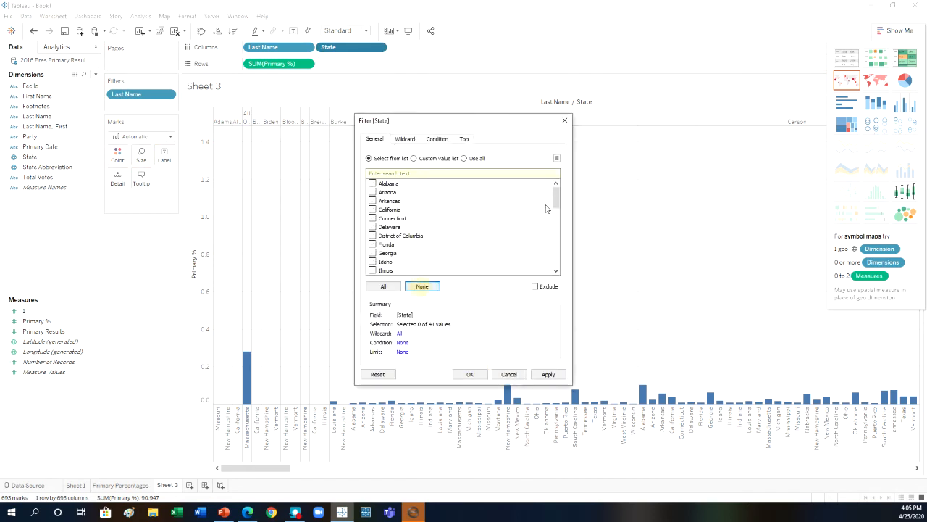
pyautogui.moveTo(555, 197); pyautogui.dragTo(544, 275)
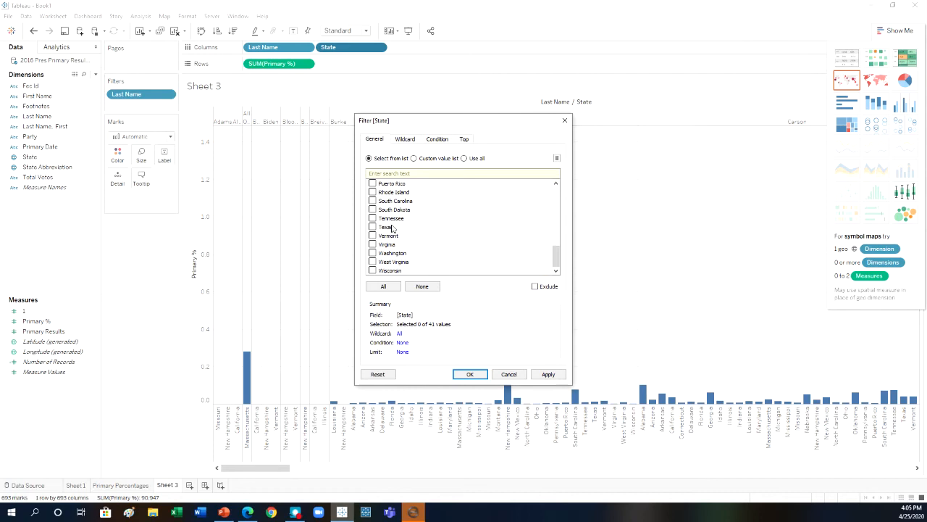
pyautogui.click(394, 218)
pyautogui.click(470, 374)
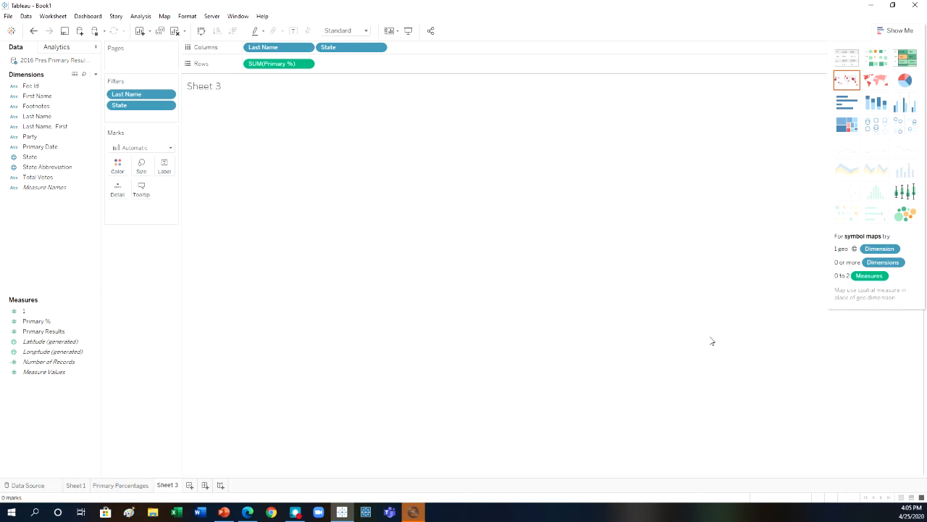
pyautogui.click(378, 47)
pyautogui.click(346, 59)
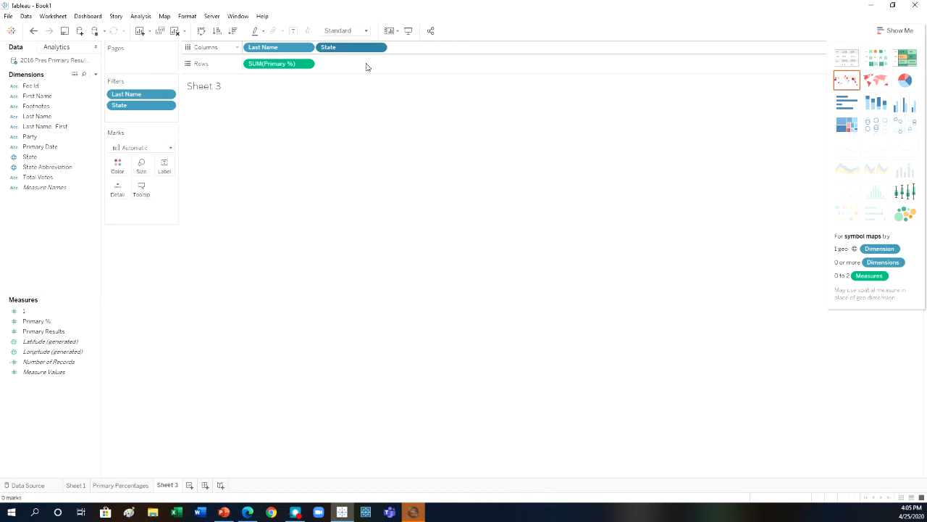
pyautogui.scroll(-11, 413, 255)
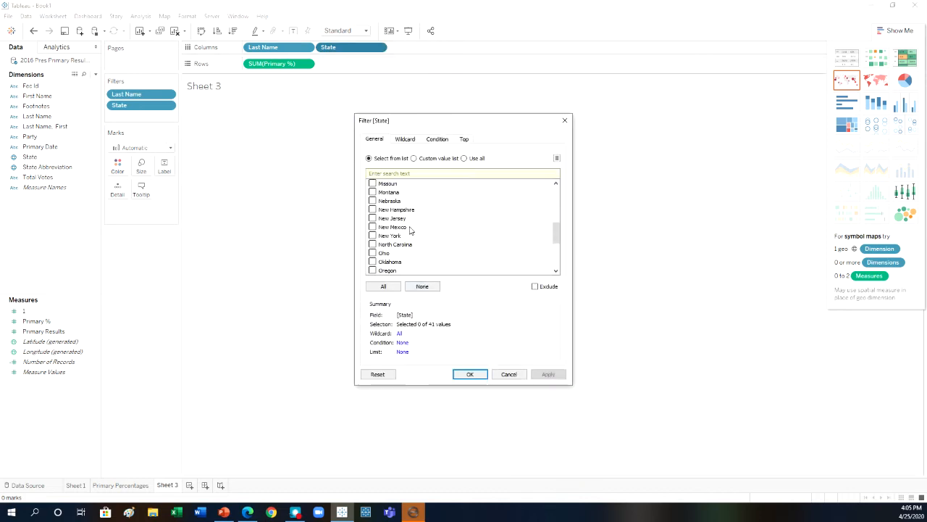
pyautogui.click(373, 245)
pyautogui.click(470, 374)
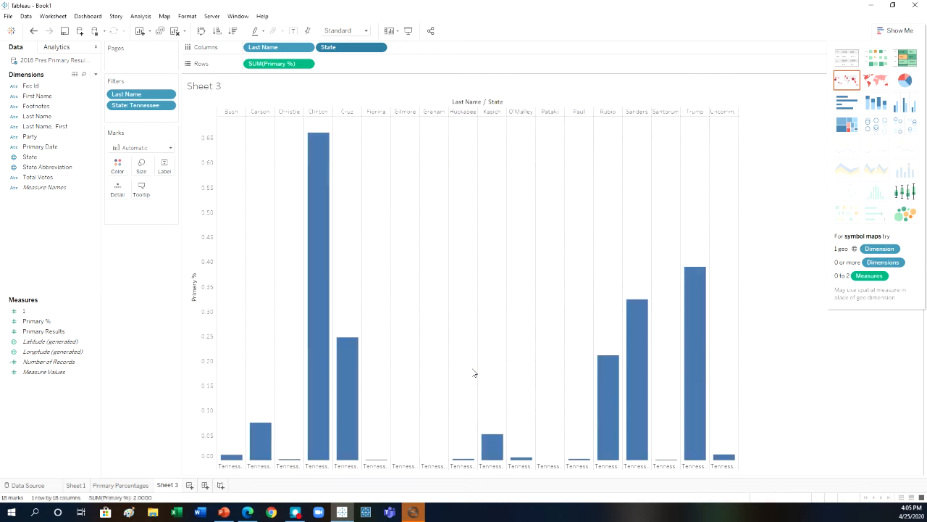
# Step: Reorder the columns so Last Name follows State, grouping the candidates under Tennessee
pyautogui.moveTo(613, 369)
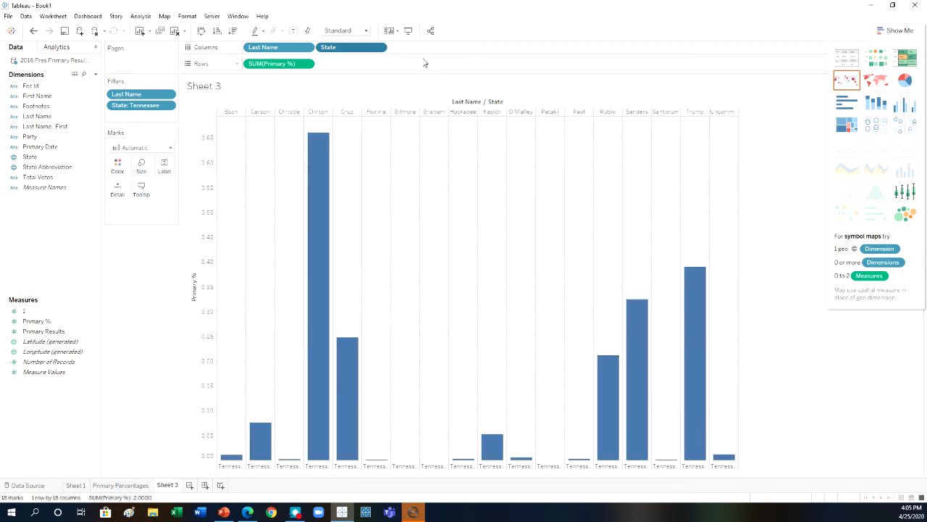
pyautogui.moveTo(289, 50); pyautogui.dragTo(434, 47)
pyautogui.moveTo(646, 384)
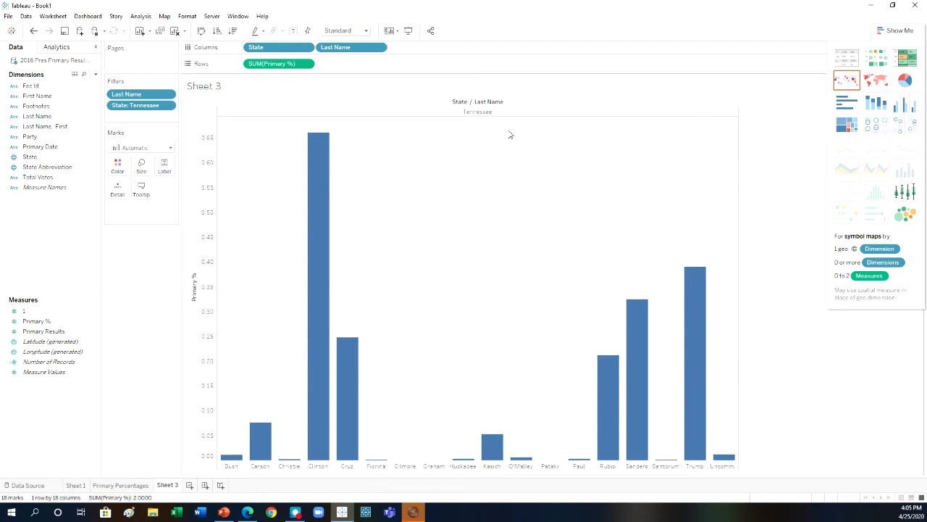
# Step: Add Party to the columns between State and Last Name, grouping the Tennessee candidates by party
pyautogui.moveTo(26, 137); pyautogui.dragTo(309, 50)
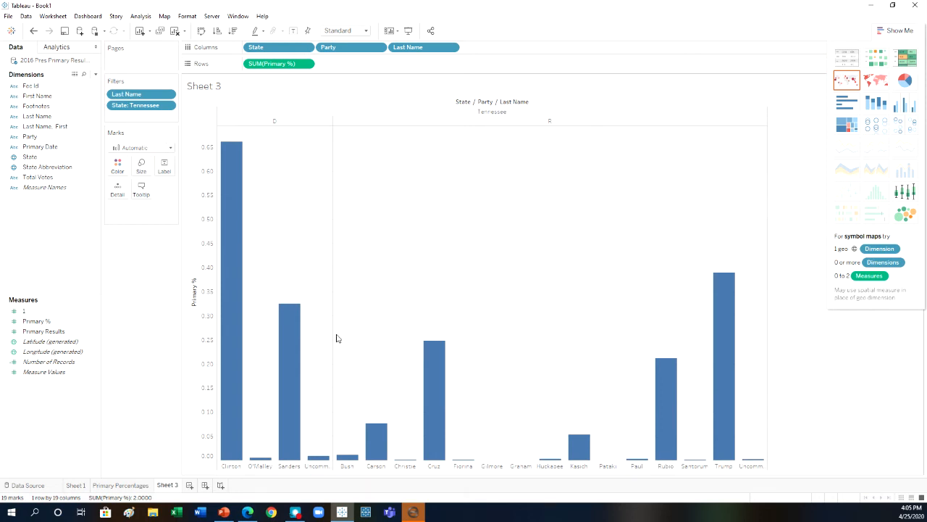
pyautogui.moveTo(286, 351)
pyautogui.moveTo(435, 370)
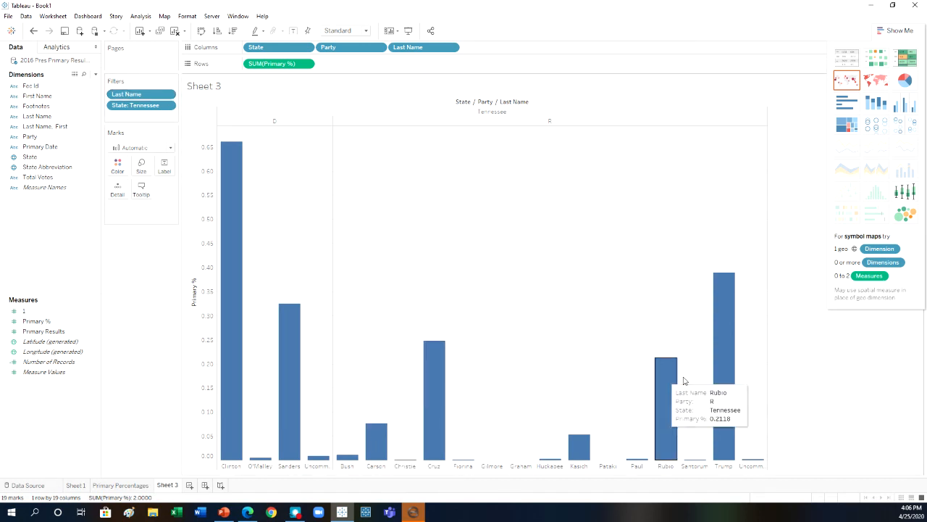
# Step: Edit the Last Name filter to deselect Carson, Christie, Fiorina, Gilmore, Graham, Huckabee and Kasich
pyautogui.click(169, 95)
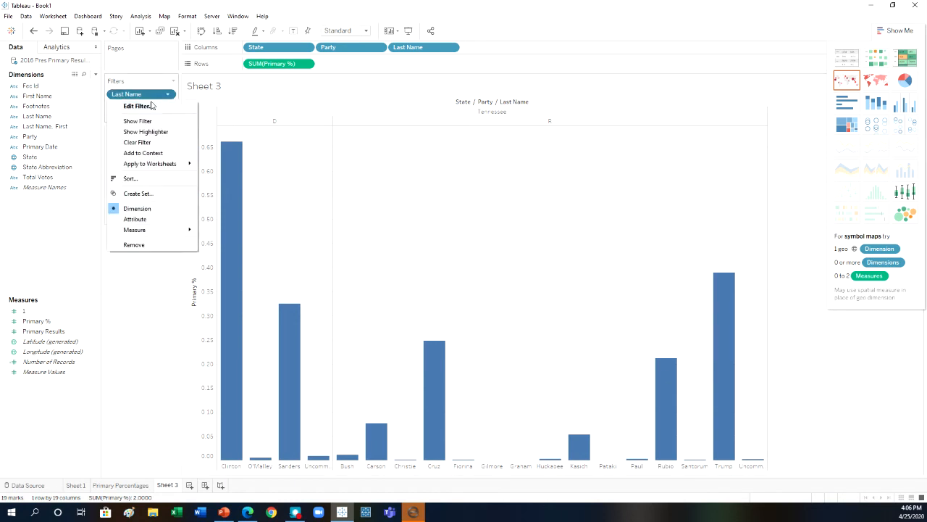
pyautogui.click(153, 105)
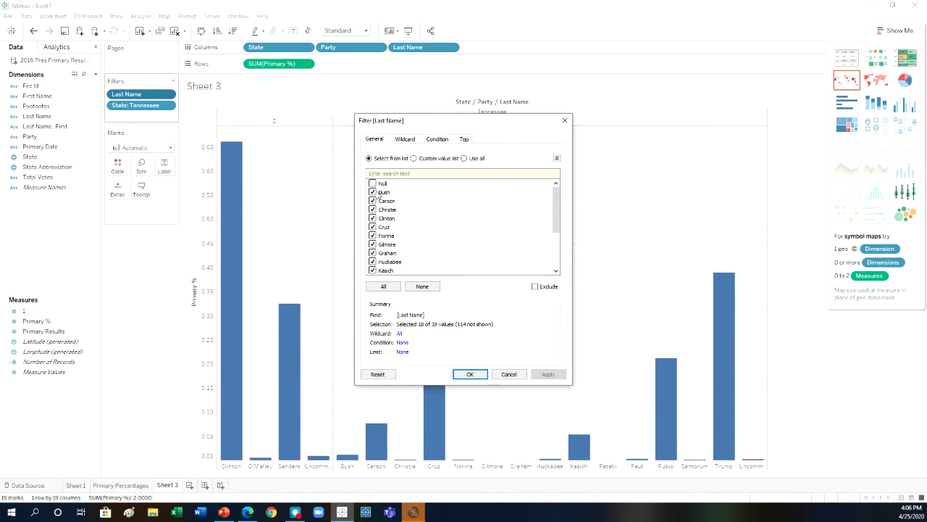
pyautogui.click(380, 193)
pyautogui.click(372, 201)
pyautogui.click(372, 209)
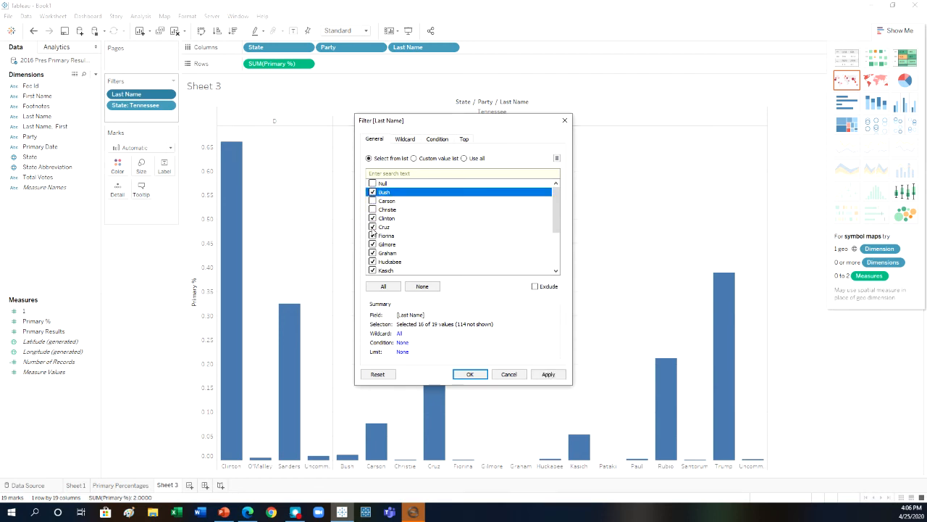
pyautogui.click(372, 235)
pyautogui.click(372, 245)
pyautogui.click(372, 253)
pyautogui.click(373, 261)
pyautogui.click(372, 271)
# Step: Deselect O'Malley, Pataki, Paul and Uncommitted as well, and apply the Last Name filter
pyautogui.scroll(-2, 424, 240)
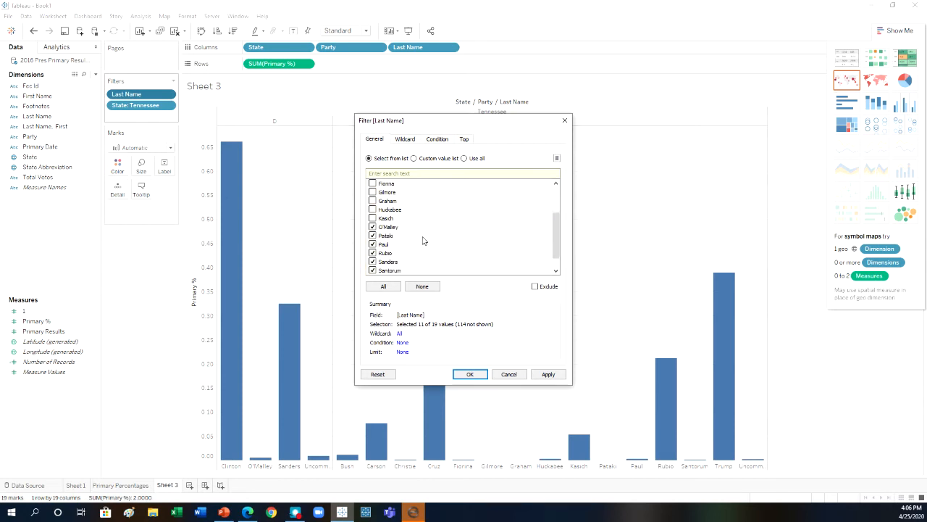
pyautogui.click(373, 236)
pyautogui.click(372, 244)
pyautogui.click(372, 253)
pyautogui.scroll(-1, 440, 244)
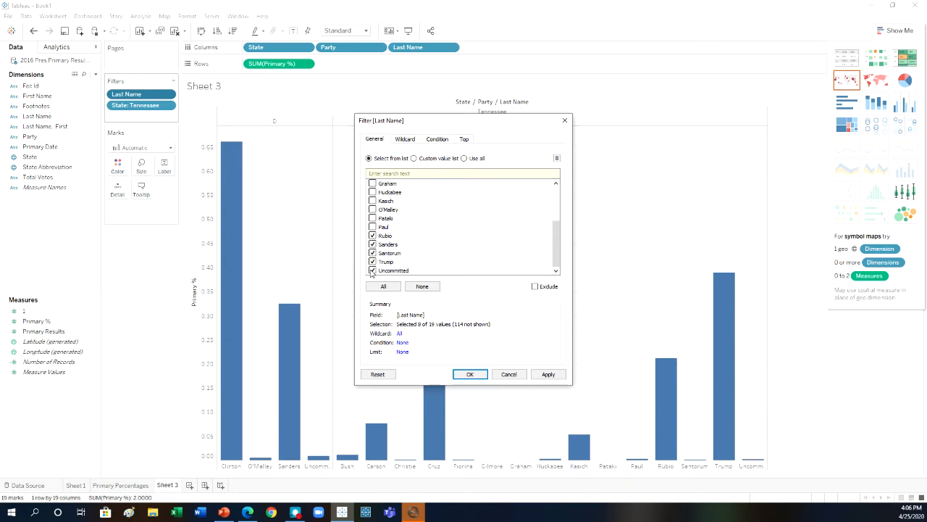
pyautogui.click(373, 270)
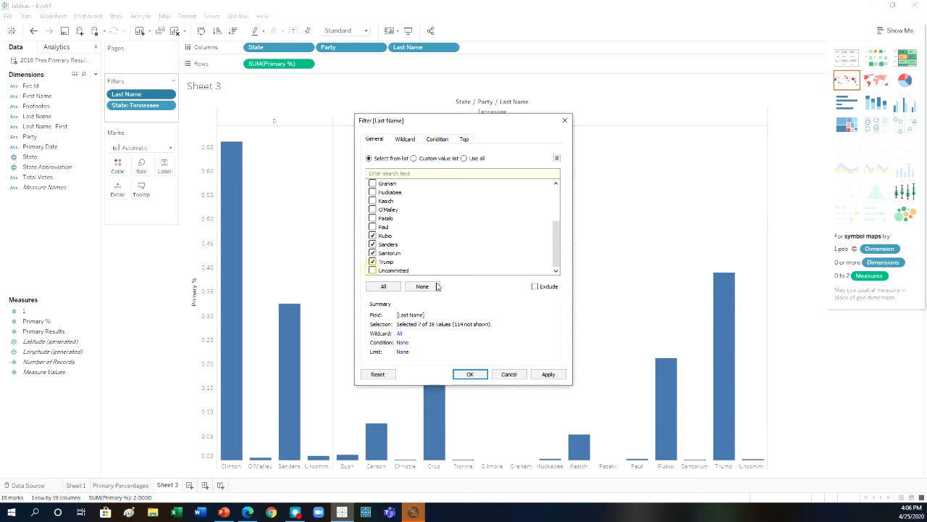
pyautogui.click(470, 375)
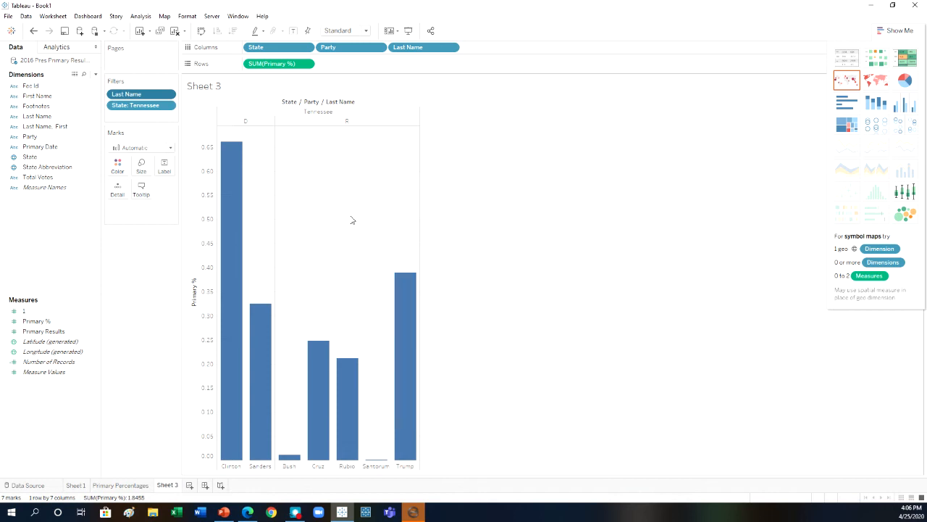
# Step: Edit the Last Name filter again to exclude Bush and Santorum
pyautogui.click(169, 96)
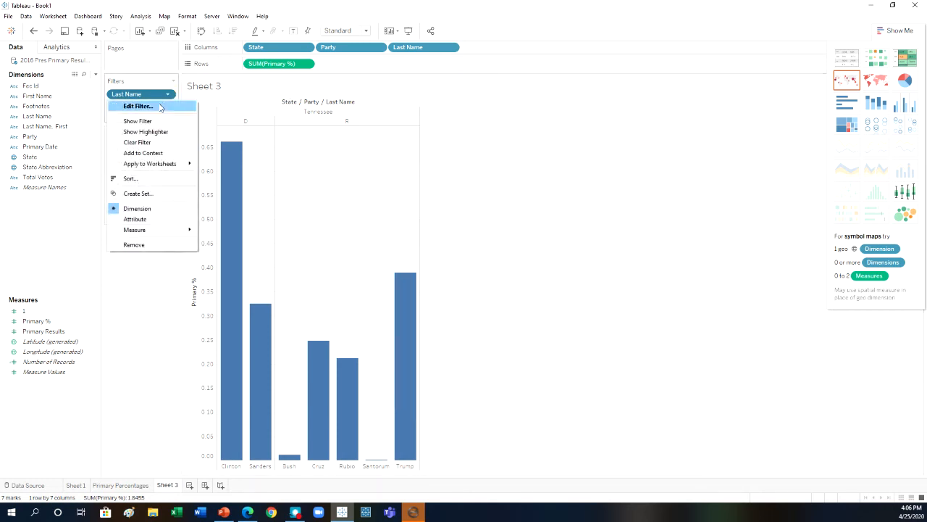
pyautogui.click(138, 102)
pyautogui.click(382, 192)
pyautogui.scroll(-3, 389, 210)
pyautogui.click(373, 253)
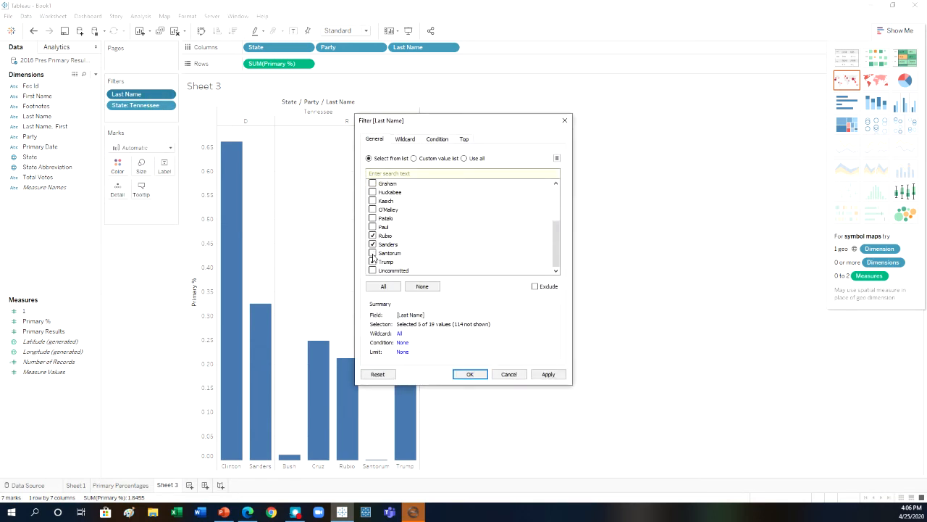
pyautogui.click(467, 375)
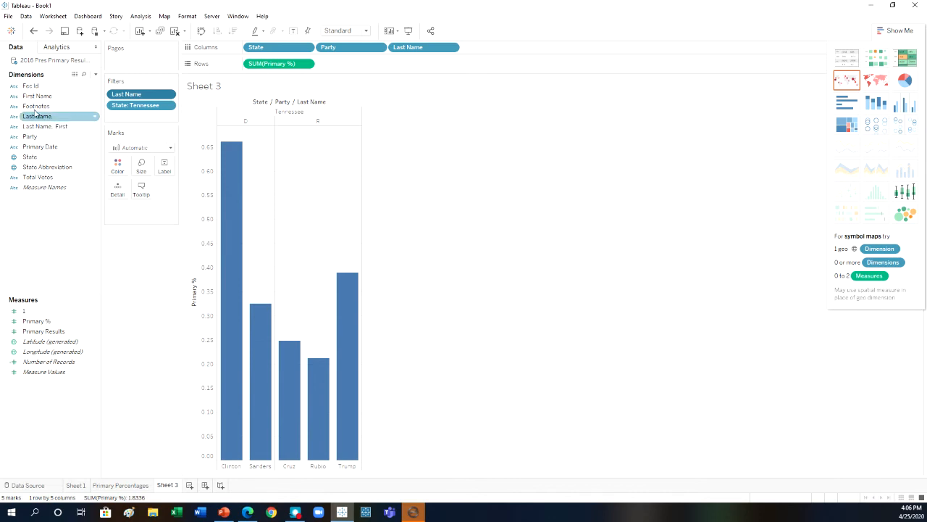
# Step: Try coloring the bars by Last Name, and replace that field with Party as the color
pyautogui.moveTo(38, 117); pyautogui.dragTo(120, 168)
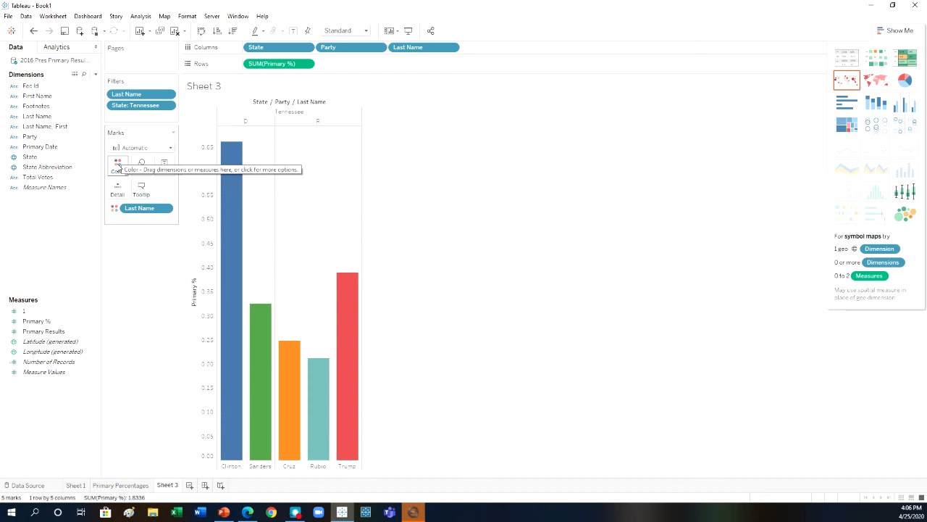
pyautogui.moveTo(137, 207); pyautogui.dragTo(39, 201)
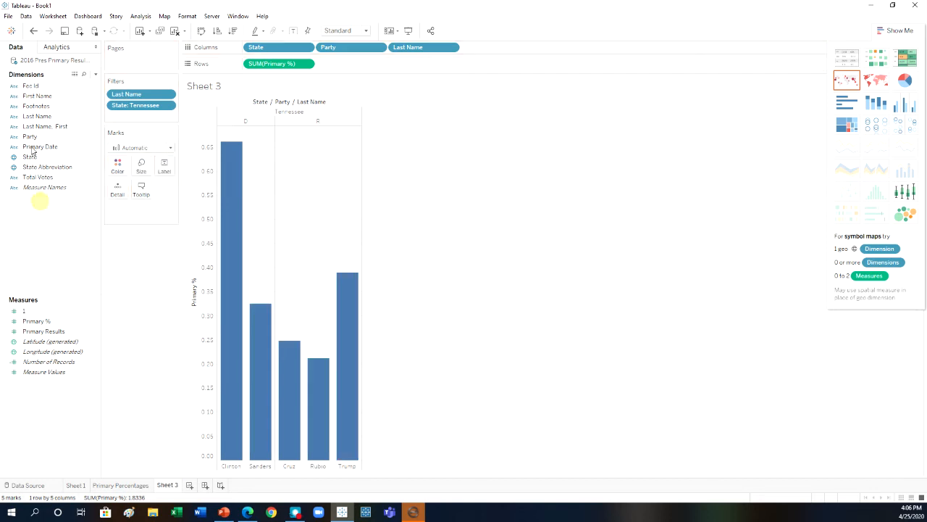
pyautogui.moveTo(26, 141); pyautogui.dragTo(118, 165)
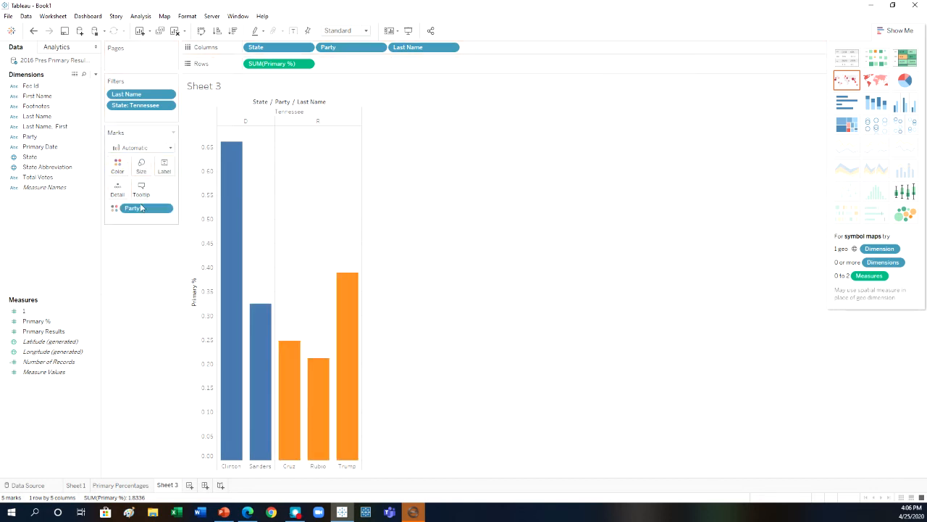
# Step: Edit the Party colors and assign red to R
pyautogui.click(118, 166)
pyautogui.click(150, 197)
pyautogui.click(340, 182)
pyautogui.click(477, 233)
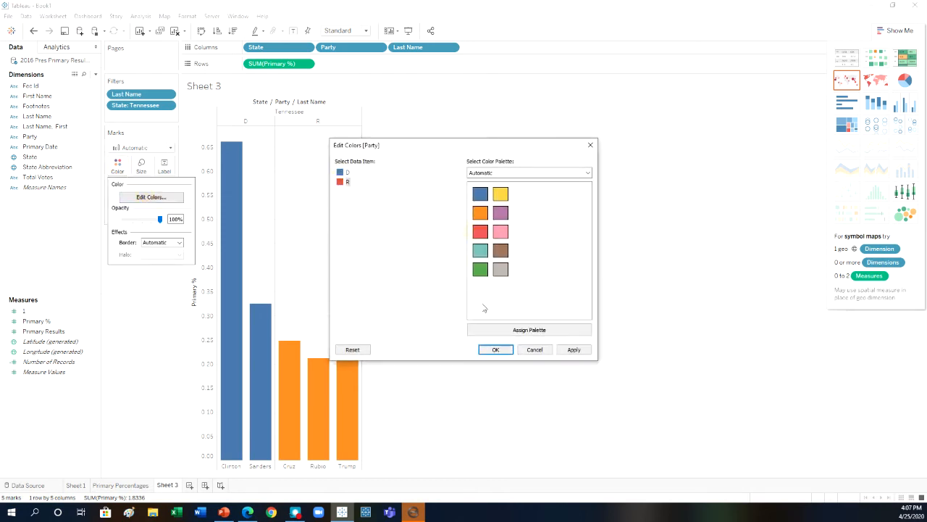
pyautogui.click(496, 349)
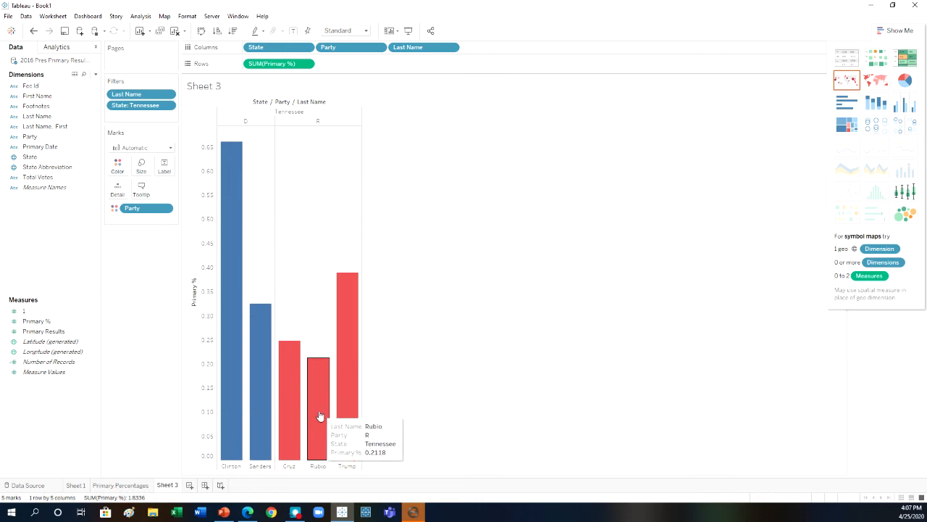
pyautogui.moveTo(348, 294)
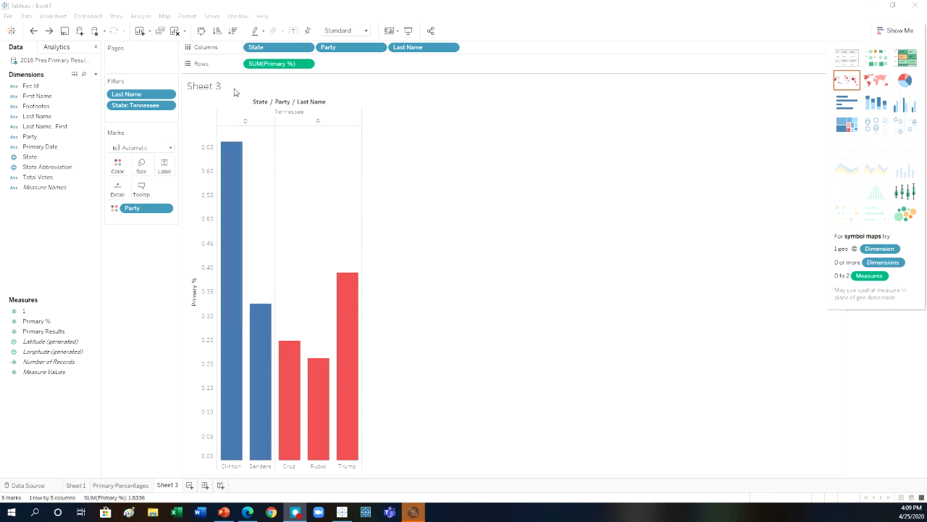
# Step: Show mark labels on the bars and sort the candidates in descending order of Primary %
pyautogui.click(140, 16)
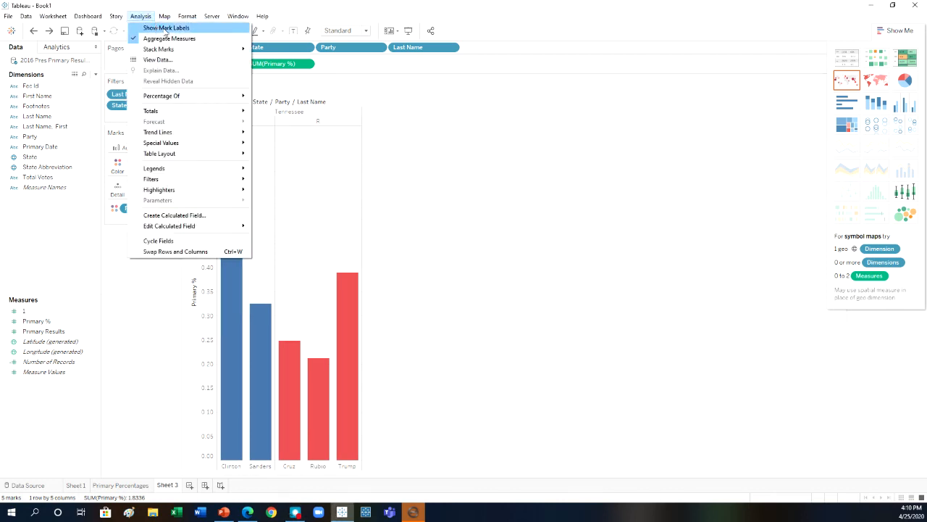
pyautogui.click(167, 28)
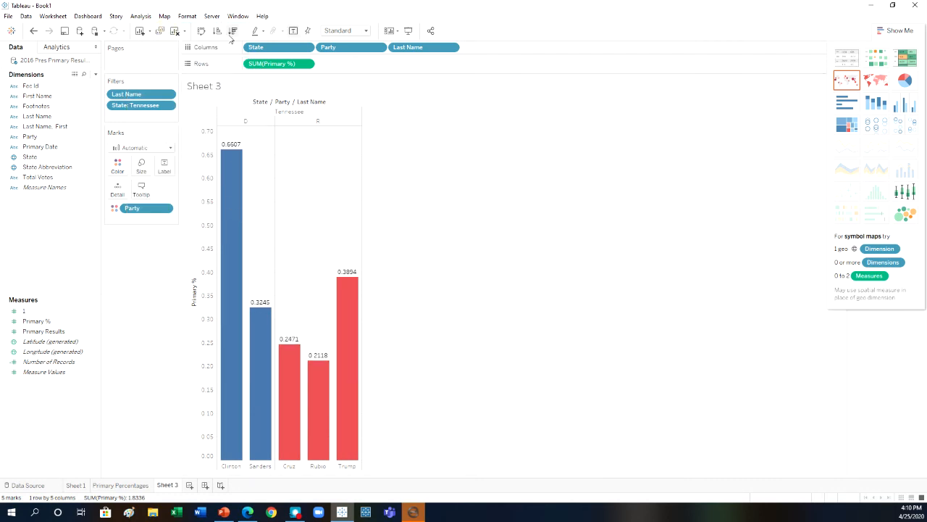
pyautogui.click(233, 32)
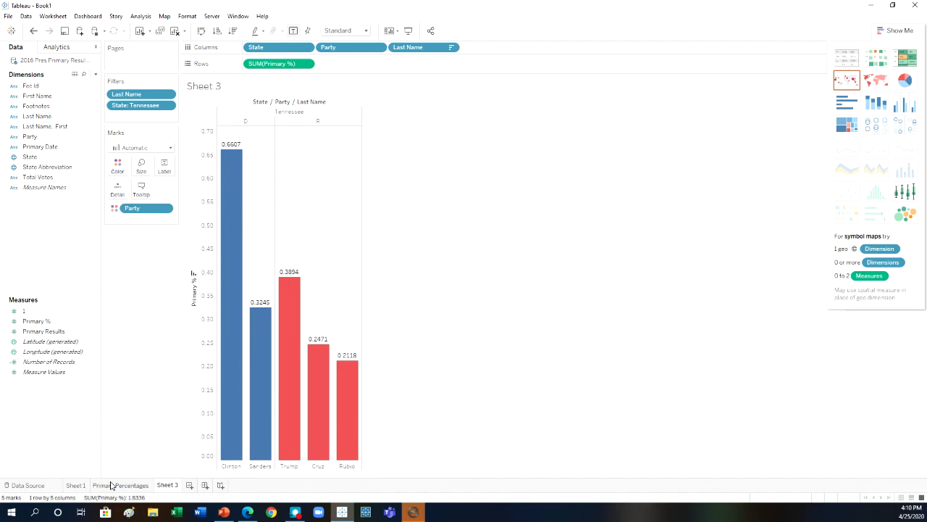
# Step: Look over the Primary Percentages map, return to Sheet 3 and rename it "Tennessee Primary Percentages"
pyautogui.click(116, 485)
pyautogui.moveTo(583, 265)
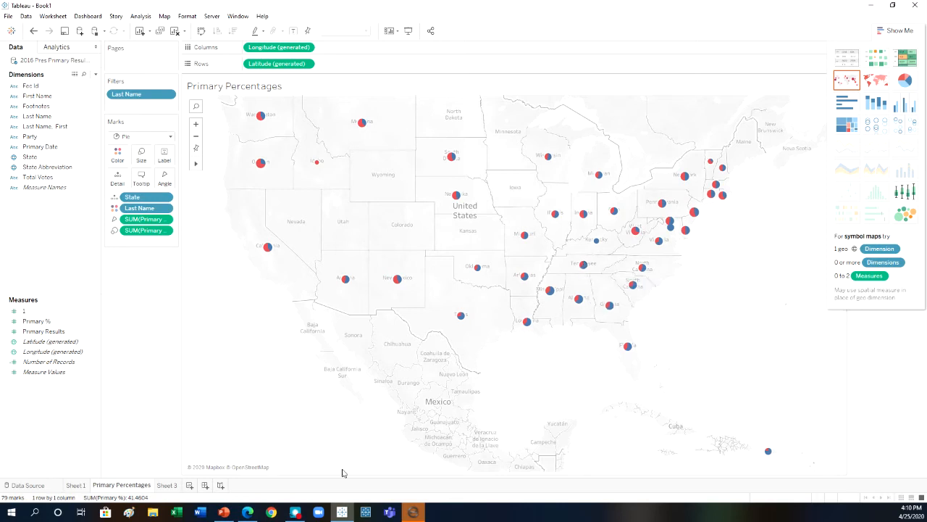
pyautogui.click(131, 482)
pyautogui.click(167, 485)
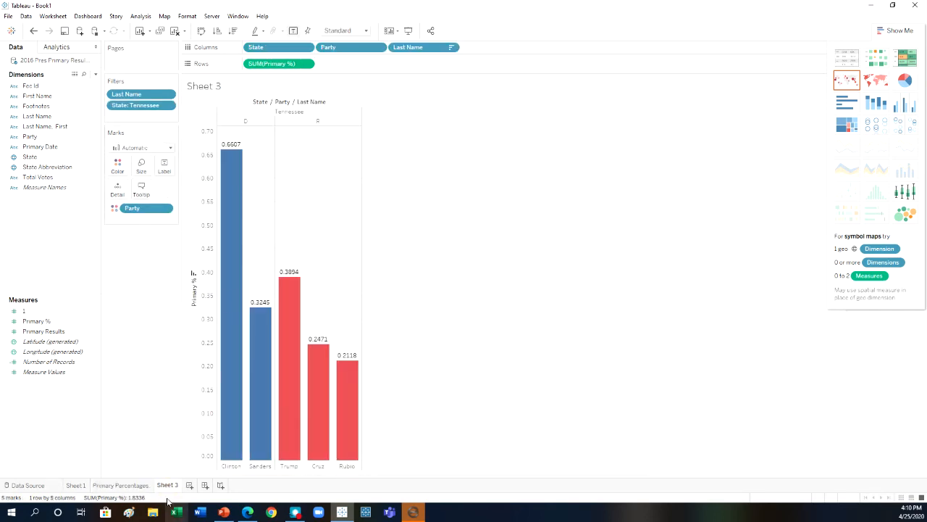
pyautogui.rightClick(170, 489)
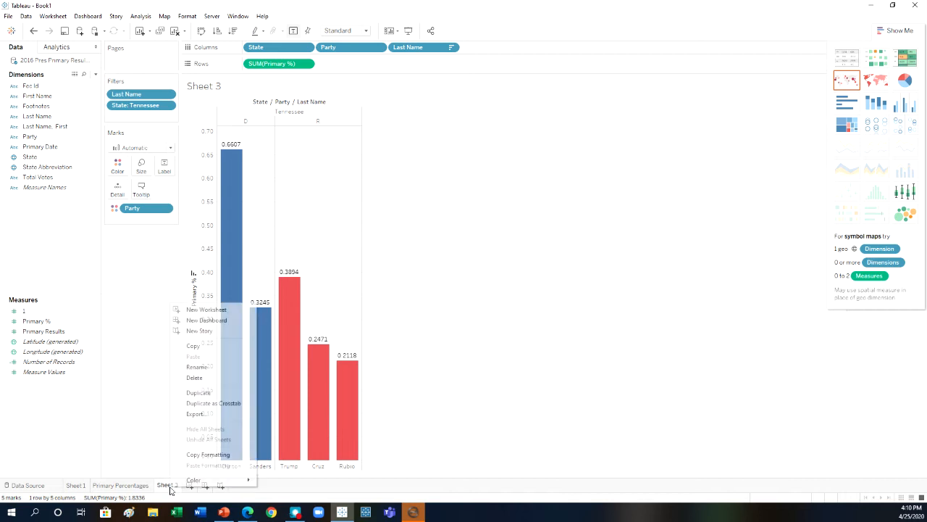
pyautogui.click(220, 367)
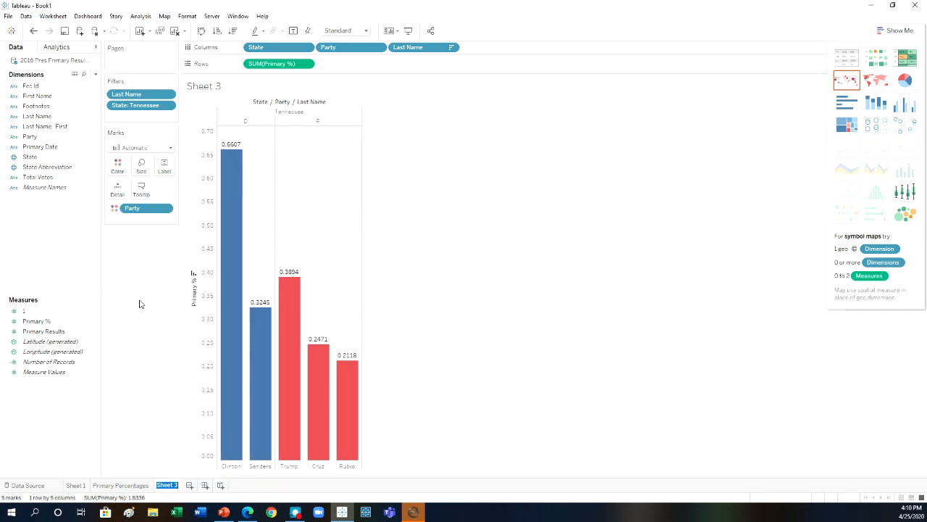
pyautogui.write('Tennessee Primary P')
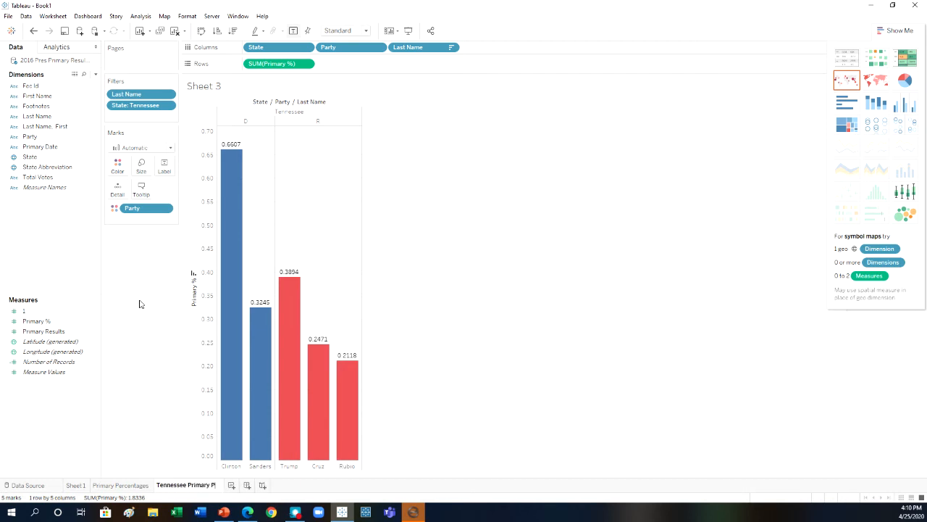
pyautogui.write('ercentages')
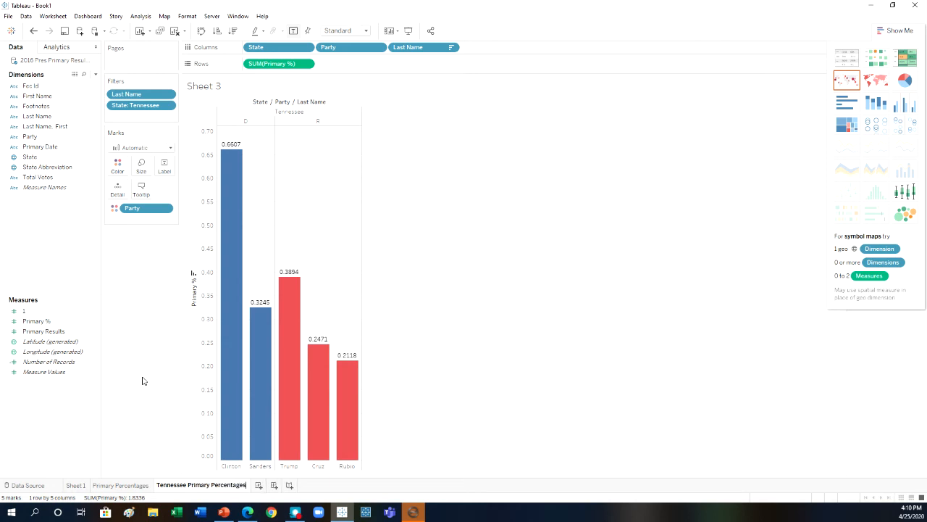
pyautogui.click(141, 355)
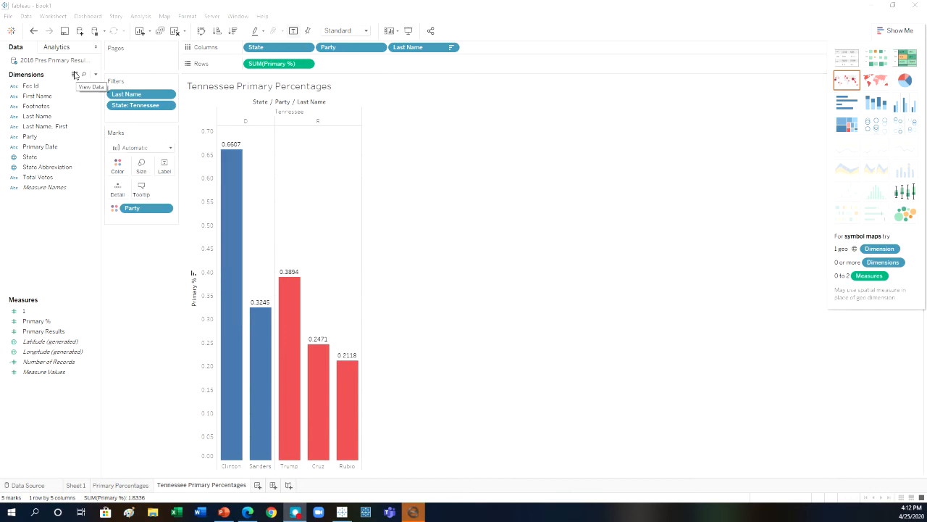
# Step: Undo the mark labels and turn them back on for the bars
pyautogui.click(34, 32)
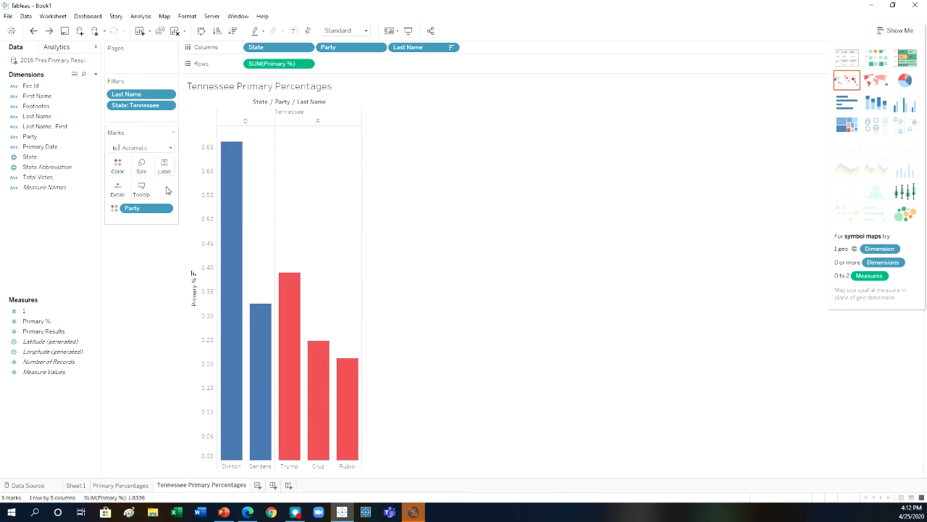
pyautogui.click(295, 32)
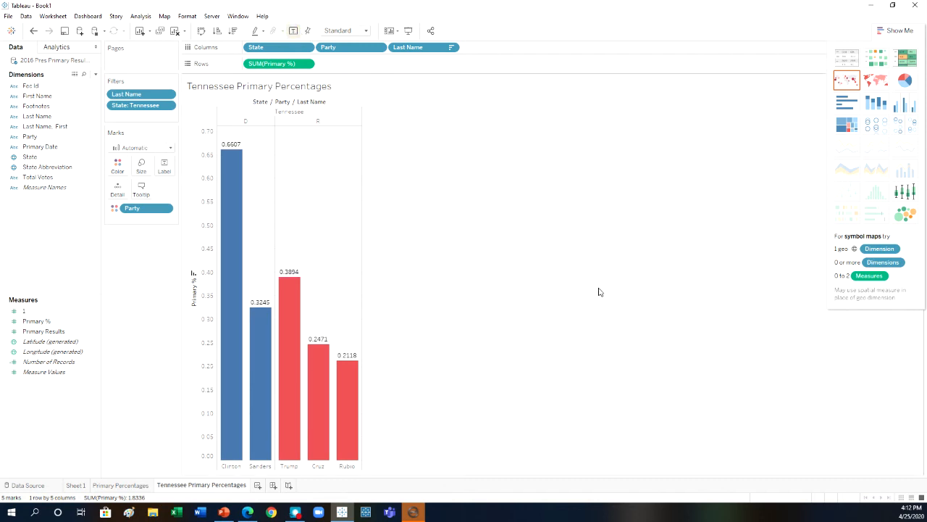
pyautogui.moveTo(286, 345)
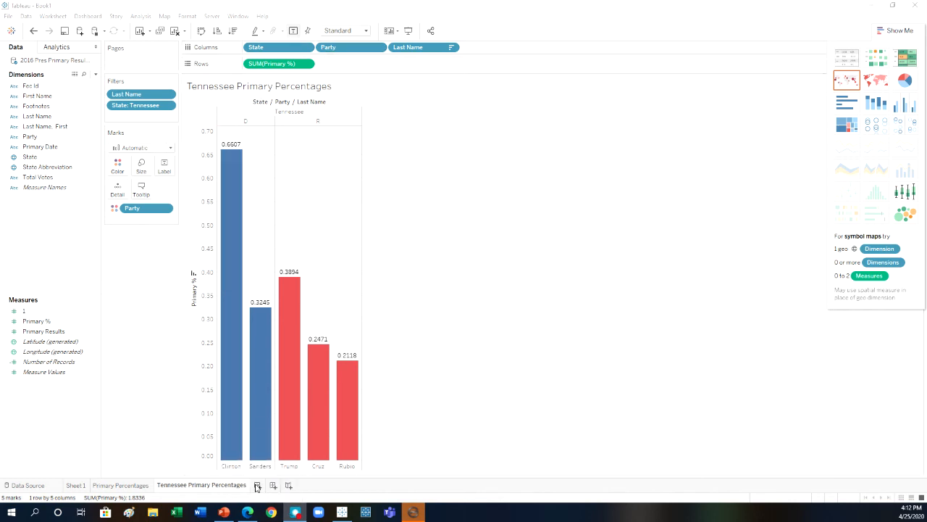
# Step: Add another worksheet and place State, Party and Last Name as its columns, in that order
pyautogui.click(258, 486)
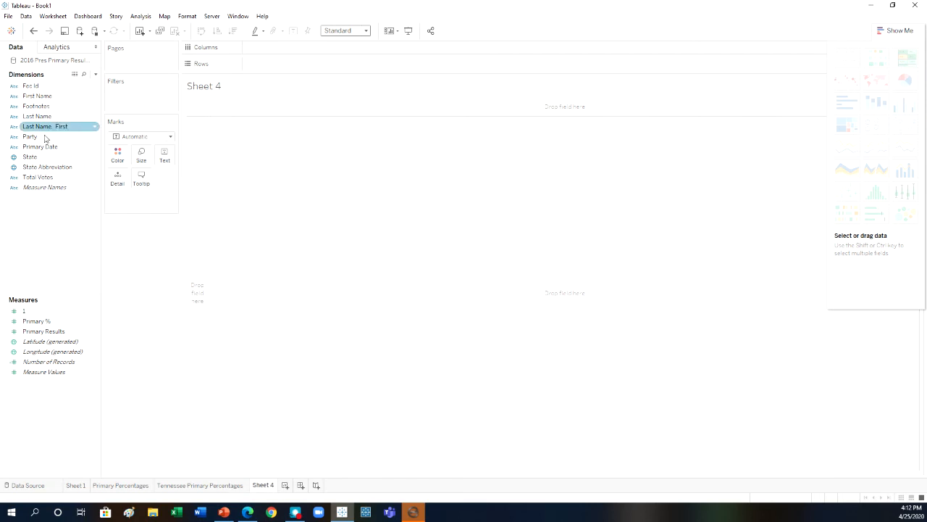
pyautogui.moveTo(44, 157); pyautogui.dragTo(274, 49)
pyautogui.moveTo(40, 141); pyautogui.dragTo(359, 50)
pyautogui.moveTo(43, 117); pyautogui.dragTo(427, 52)
# Step: Filter the new sheet's State field to only Tennessee
pyautogui.click(306, 47)
pyautogui.click(302, 59)
pyautogui.click(423, 286)
pyautogui.moveTo(556, 194); pyautogui.dragTo(556, 262)
pyautogui.click(395, 219)
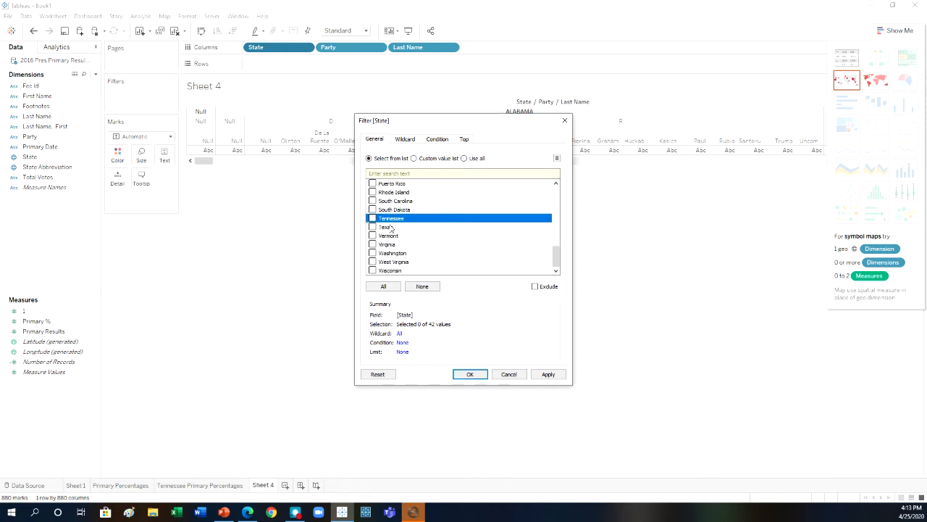
pyautogui.click(372, 218)
pyautogui.click(468, 373)
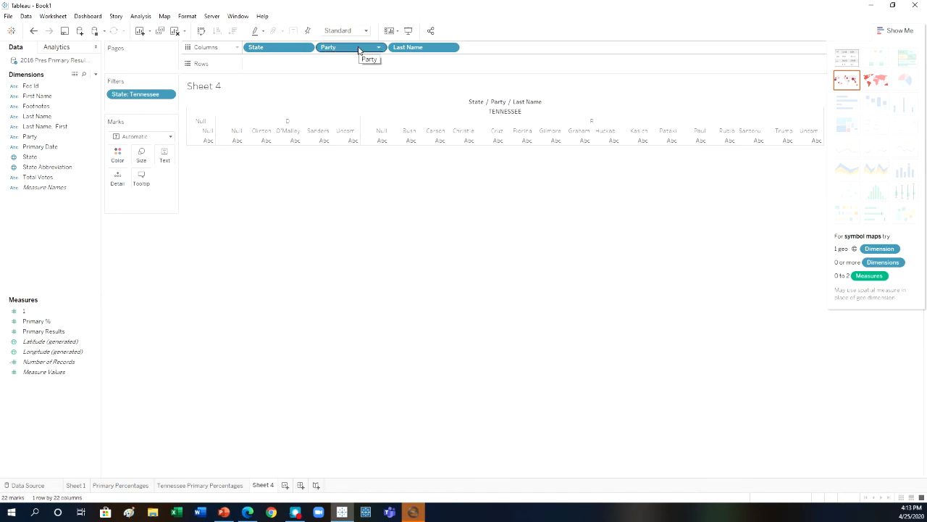
# Step: Filter the sheet's Last Name field to only Clinton, Cruz, Rubio, Sanders and Trump
pyautogui.click(452, 47)
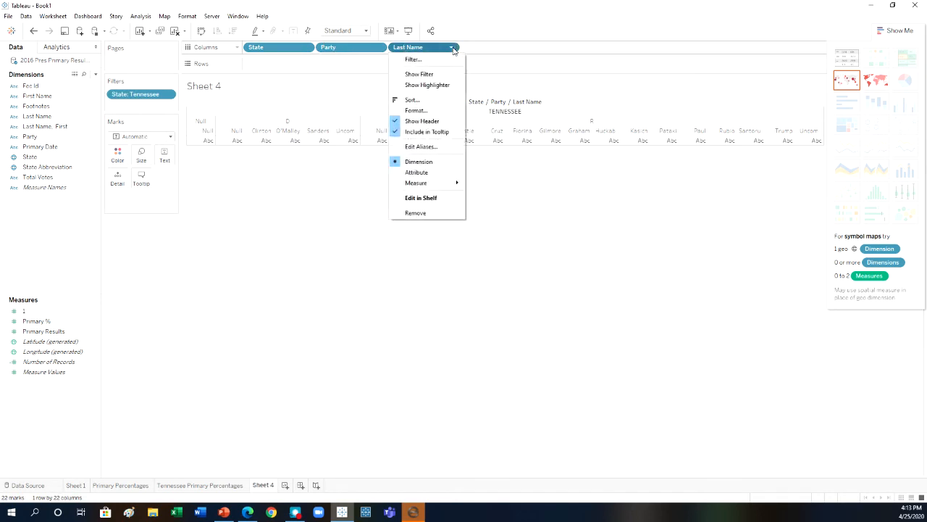
pyautogui.click(427, 64)
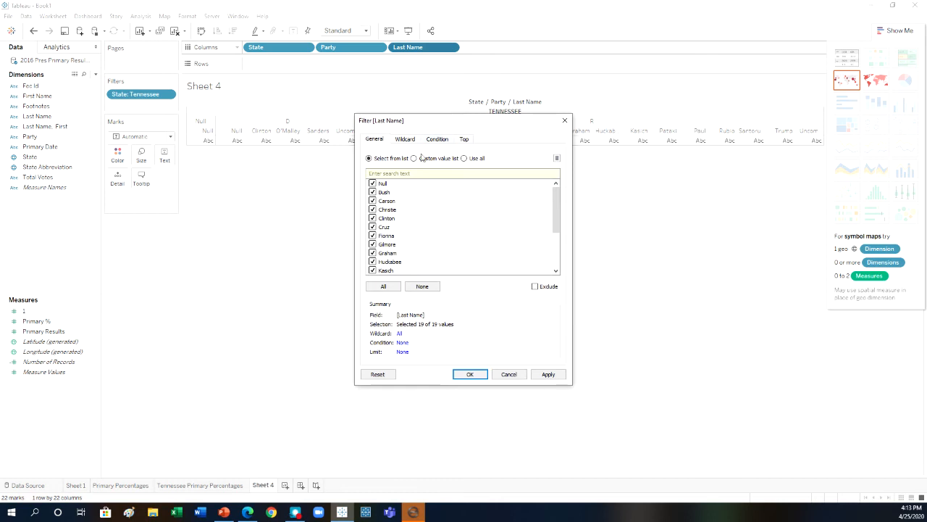
pyautogui.click(385, 183)
pyautogui.click(372, 209)
pyautogui.click(372, 227)
pyautogui.click(372, 227)
pyautogui.click(372, 235)
pyautogui.click(373, 245)
pyautogui.click(373, 262)
pyautogui.click(373, 270)
pyautogui.scroll(-3, 454, 244)
pyautogui.click(373, 210)
pyautogui.click(373, 218)
pyautogui.click(372, 226)
pyautogui.click(373, 253)
pyautogui.click(372, 270)
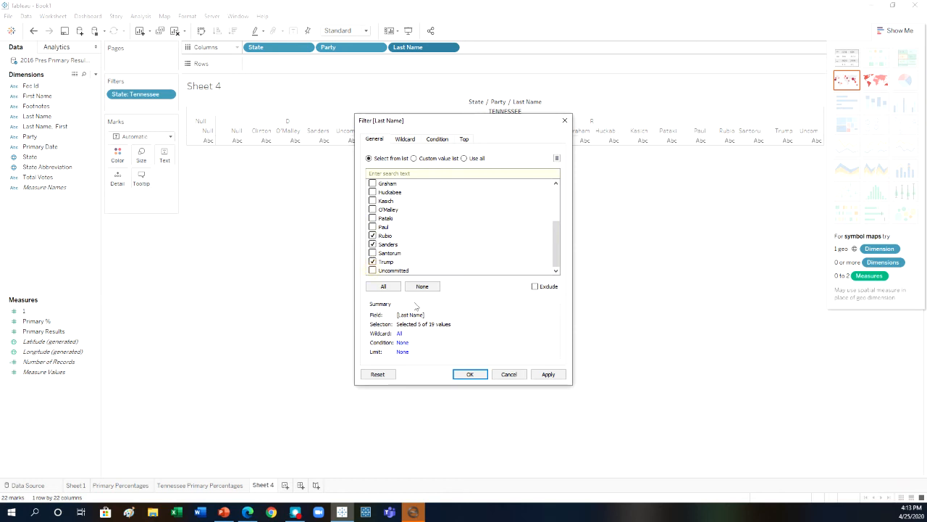
pyautogui.click(463, 375)
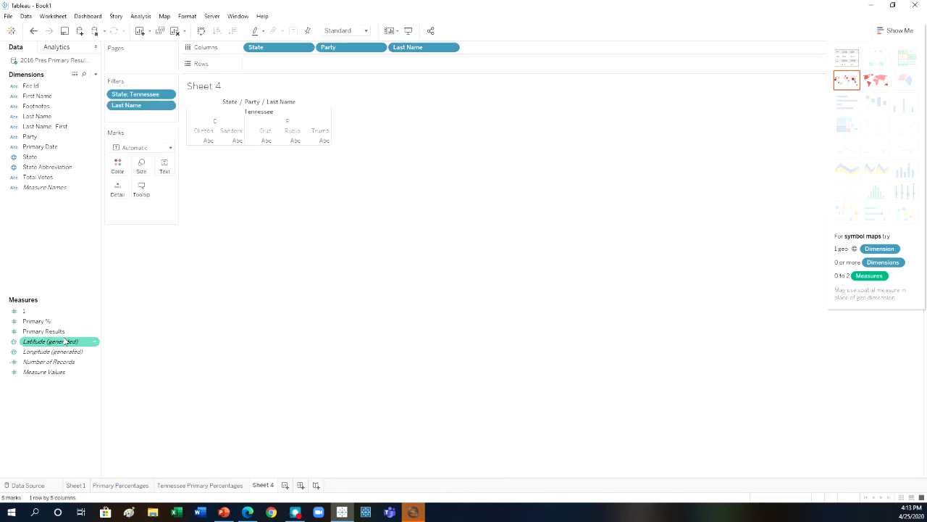
# Step: Plot Primary Results on the rows as labeled bars, sorted in descending order within each party
pyautogui.moveTo(44, 331); pyautogui.dragTo(288, 68)
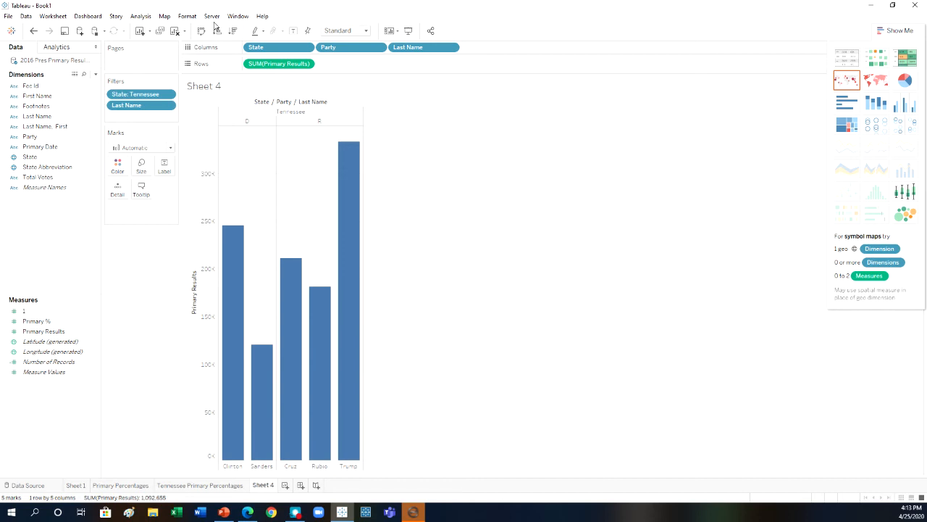
pyautogui.click(233, 31)
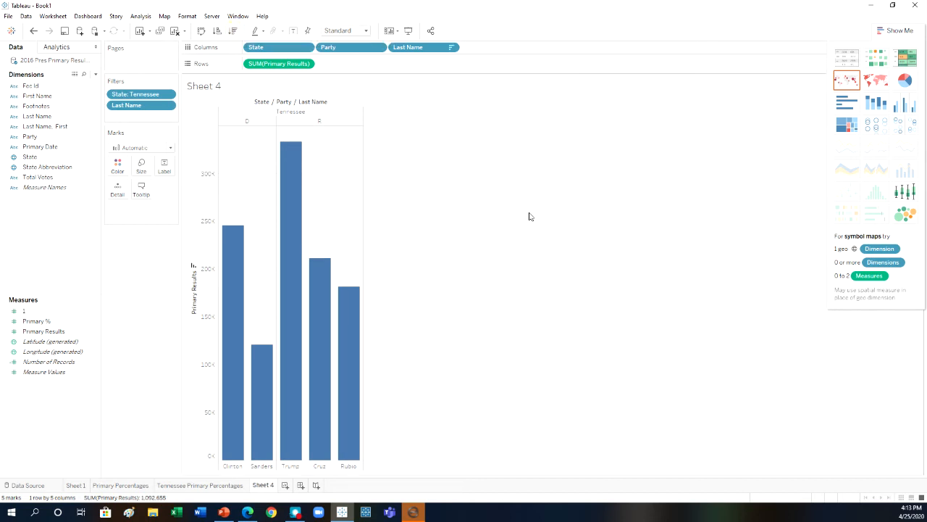
pyautogui.click(294, 31)
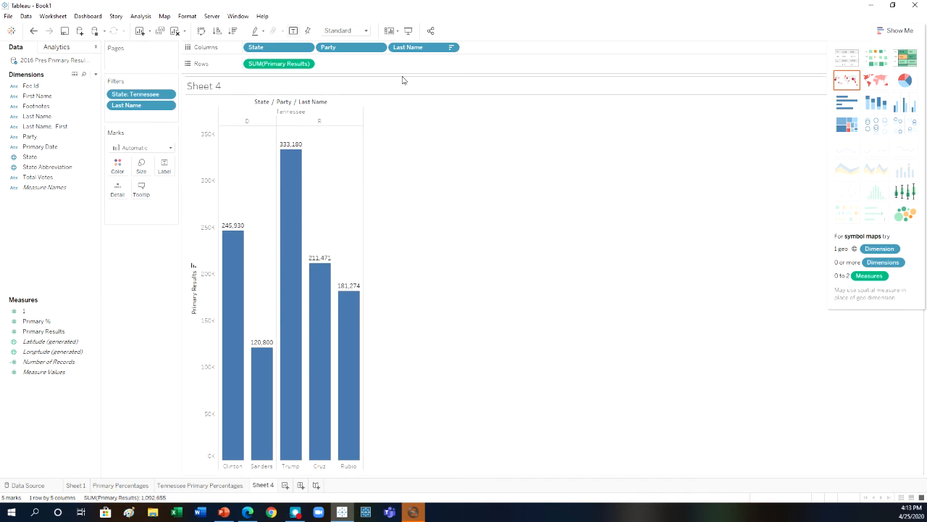
# Step: Color the bars by Party and inspect the details of the Trump and Clinton bars
pyautogui.moveTo(39, 140); pyautogui.dragTo(118, 164)
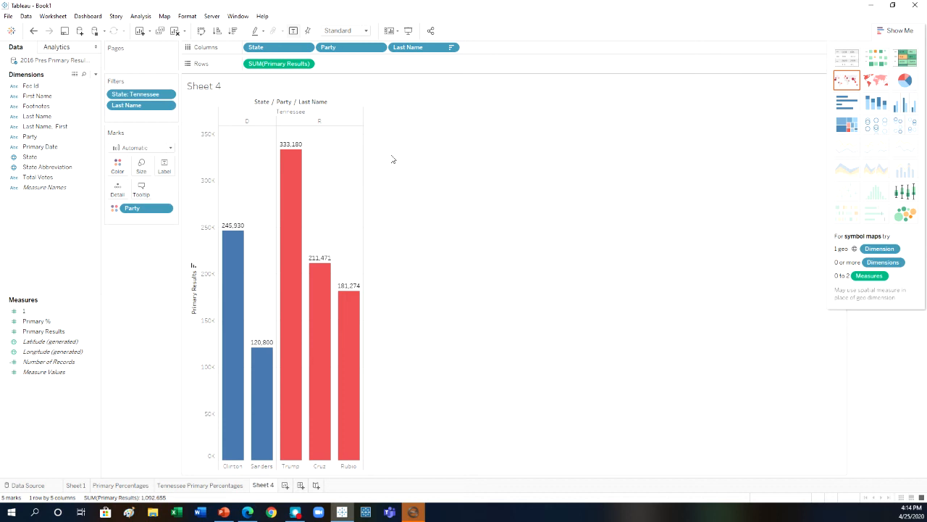
pyautogui.moveTo(294, 154)
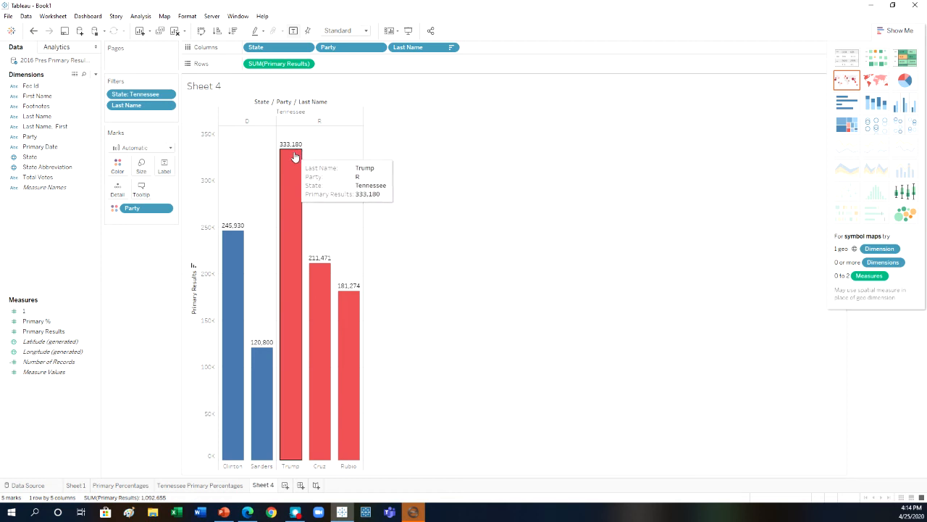
pyautogui.moveTo(239, 254)
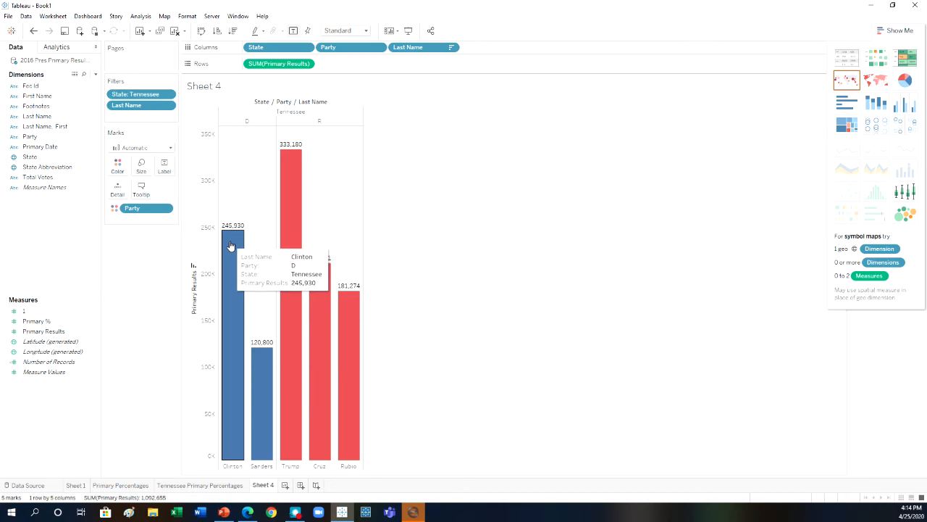
pyautogui.moveTo(288, 203)
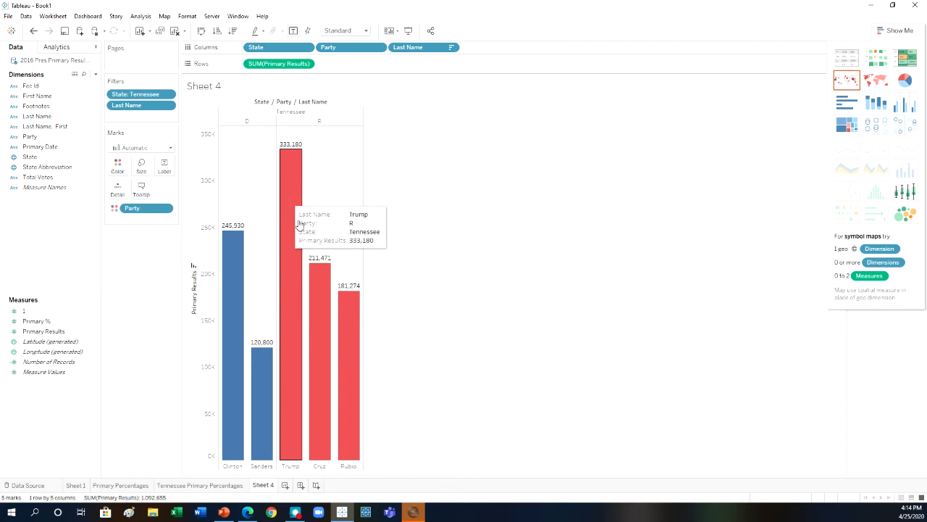
# Step: Rename Sheet 4 as "TN Primary Votes"
pyautogui.rightClick(265, 487)
pyautogui.click(293, 368)
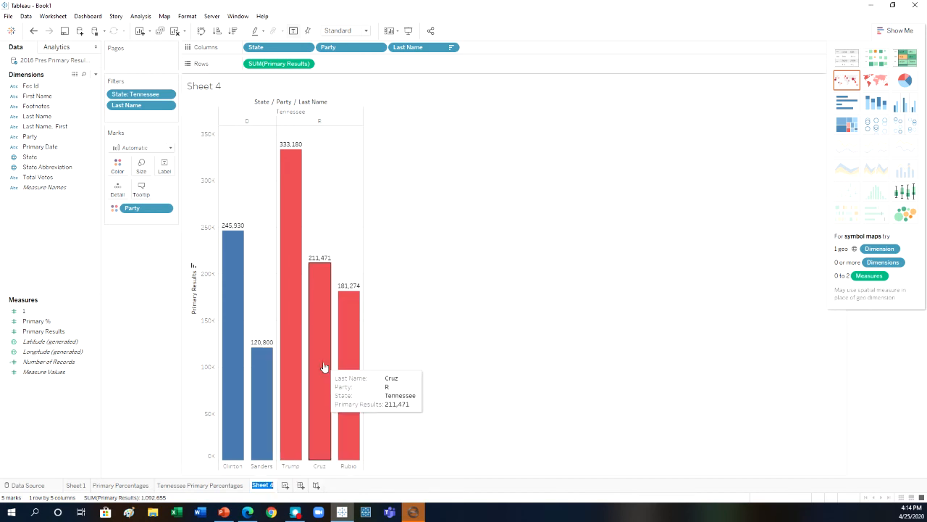
pyautogui.write('TN Primary Votes')
pyautogui.press('Return')
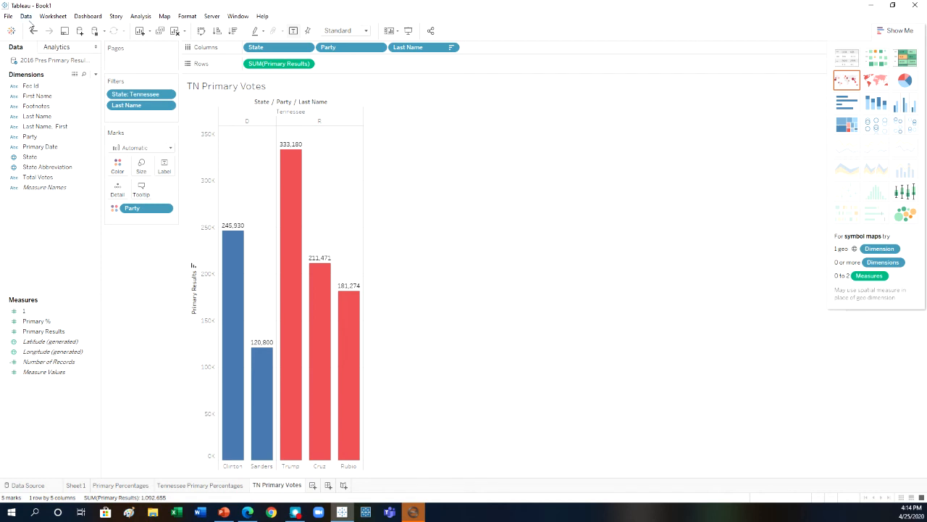
# Step: Connect the Excel workbook federalelections2016_000 as a new data source and use its 2016 Pres General Results sheet
pyautogui.click(26, 17)
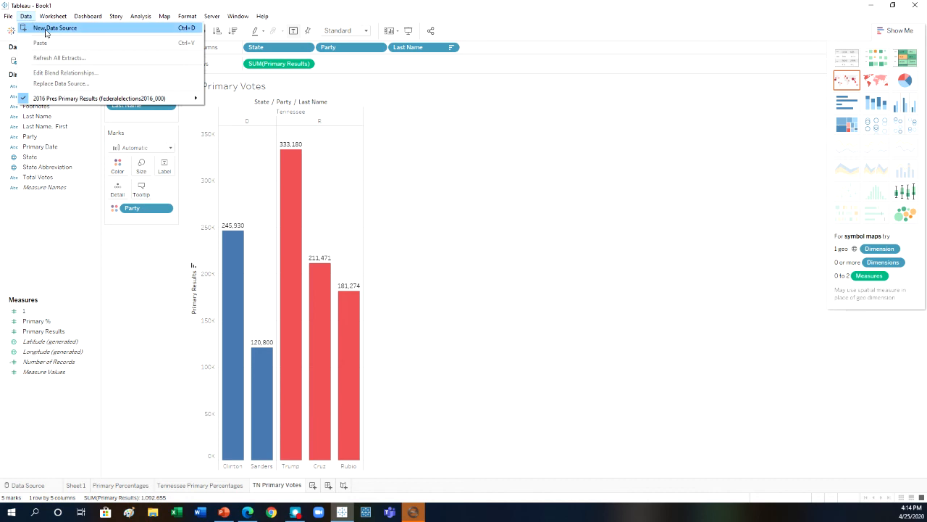
pyautogui.click(46, 28)
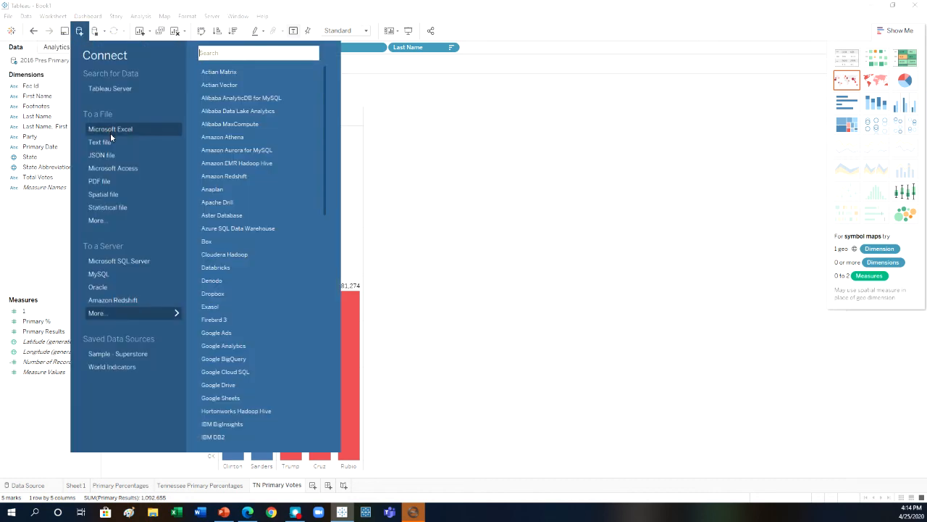
pyautogui.click(110, 130)
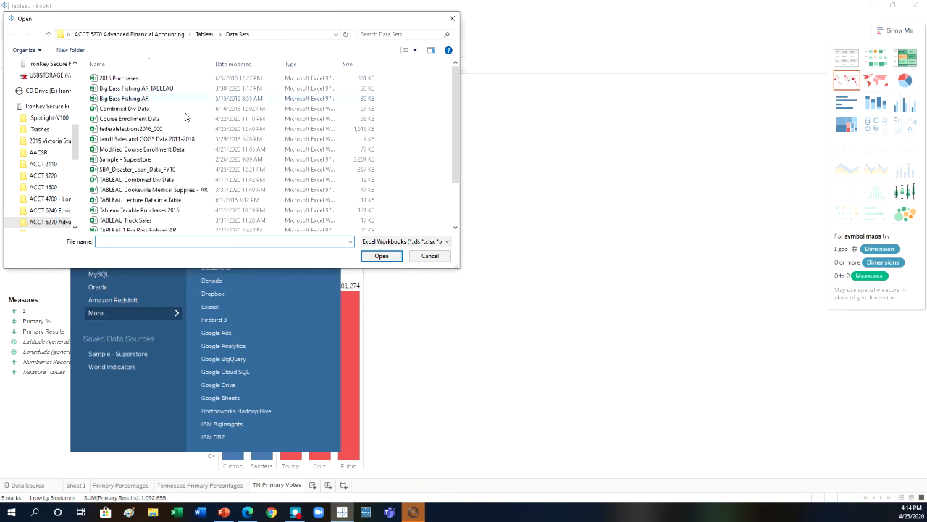
pyautogui.click(129, 129)
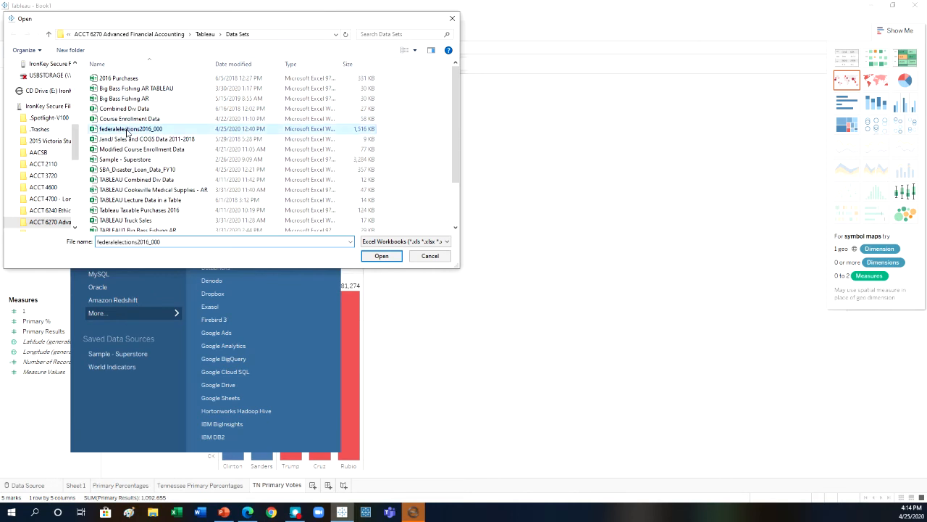
pyautogui.click(381, 256)
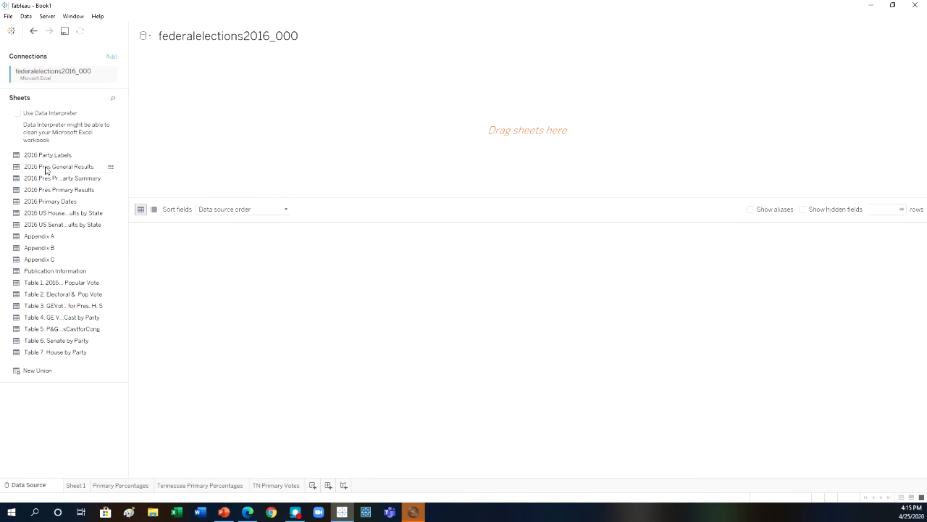
pyautogui.moveTo(45, 170); pyautogui.dragTo(211, 132)
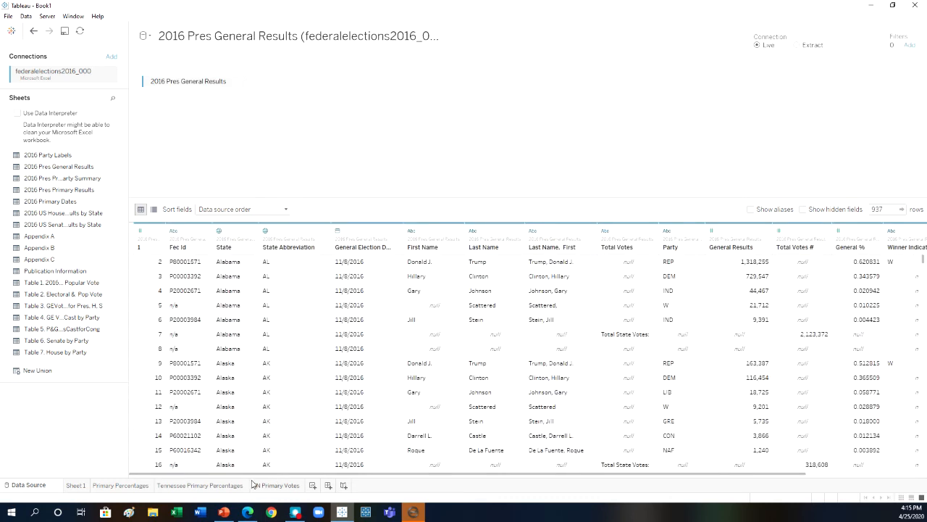
# Step: Add a new worksheet, look over the Primary Percentages, Tennessee Primary Percentages and TN Primary Votes sheets, and return to the new one
pyautogui.click(313, 485)
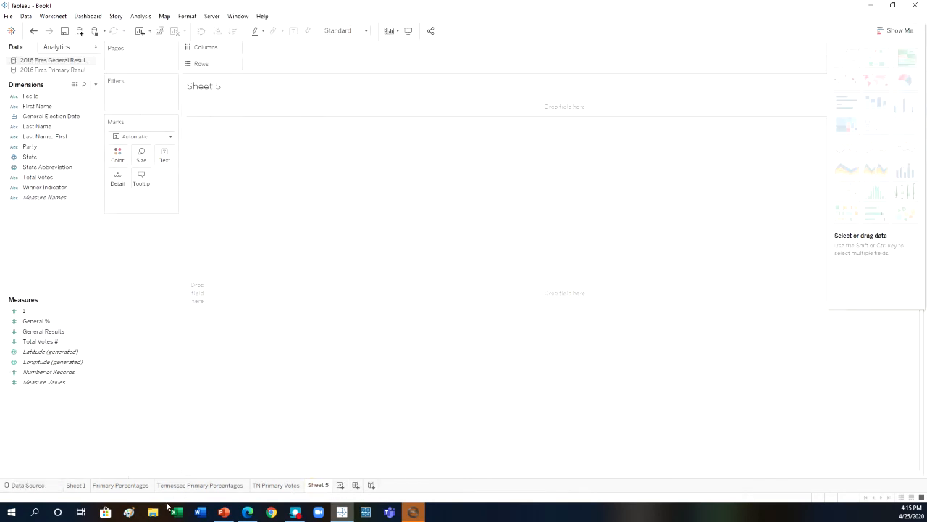
pyautogui.click(121, 486)
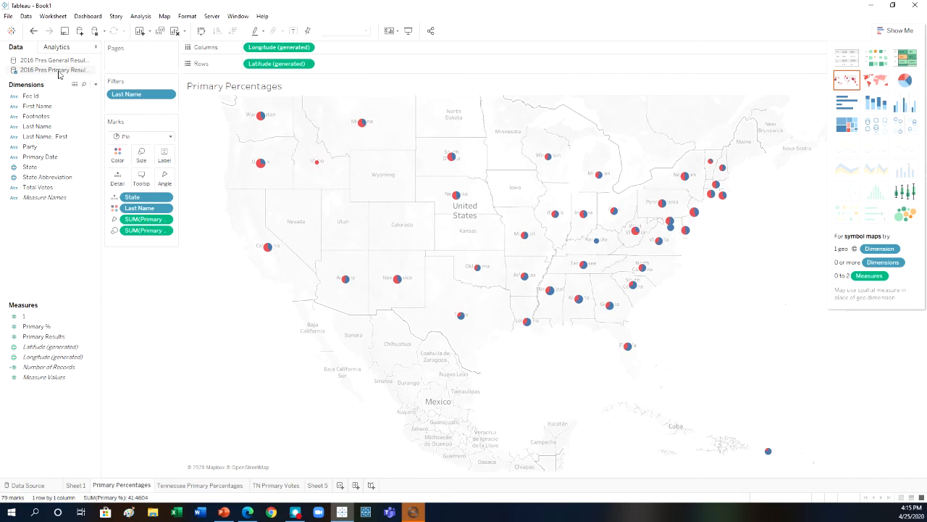
pyautogui.click(191, 485)
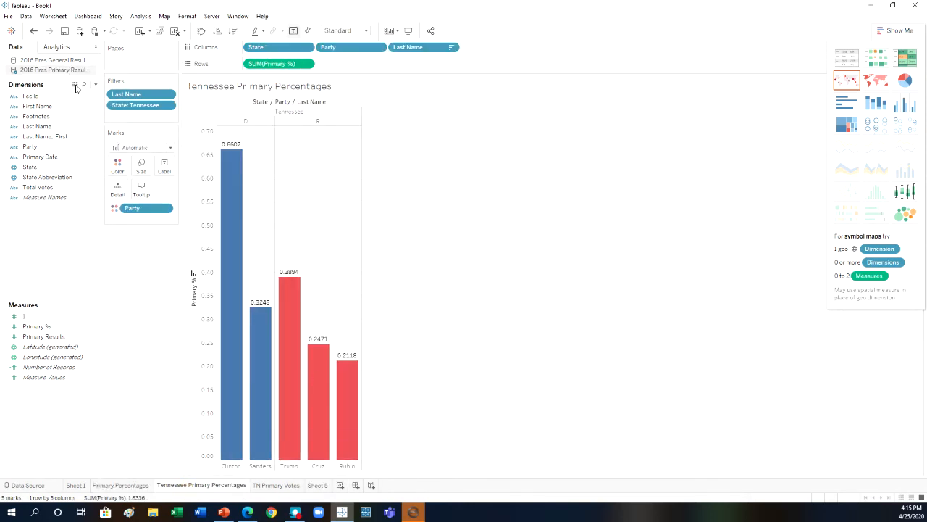
pyautogui.click(275, 486)
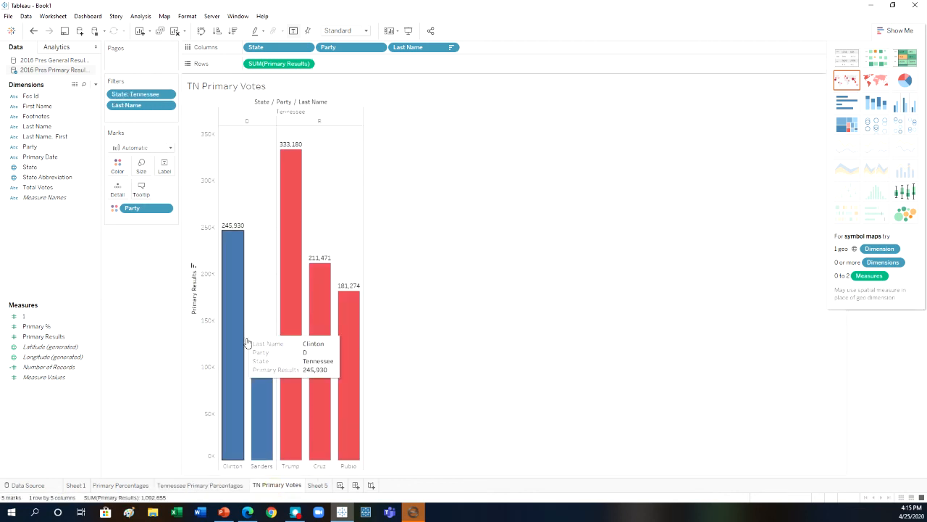
pyautogui.click(323, 486)
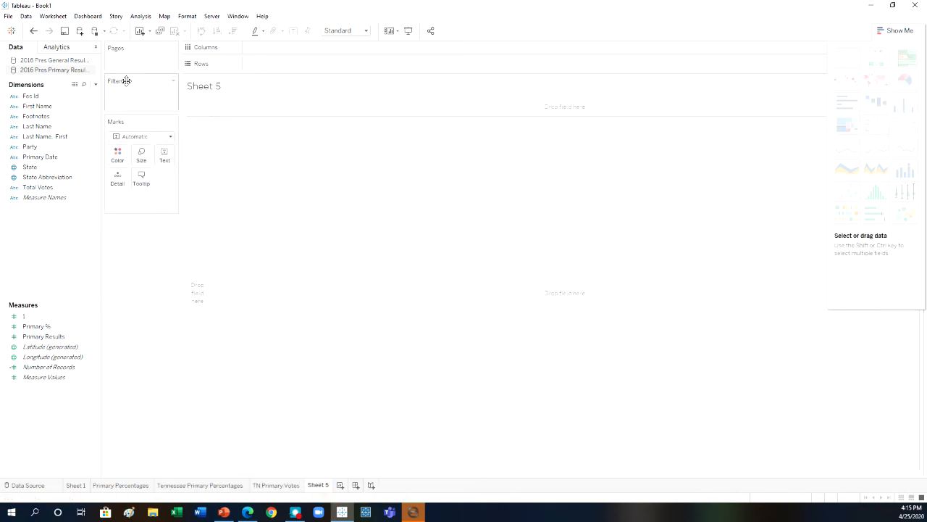
# Step: Compare the fields of the two data sources, leaving 2016 Pres General Results selected for the new sheet
pyautogui.click(58, 62)
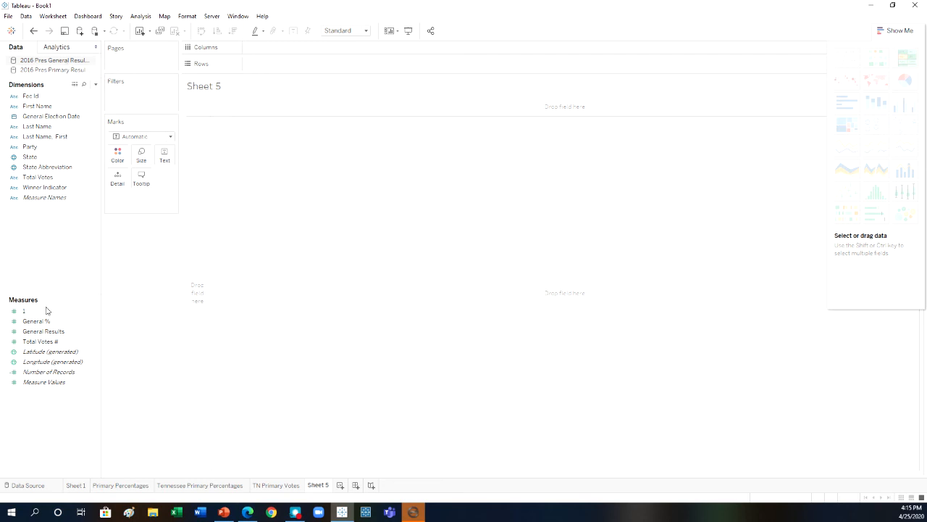
pyautogui.click(60, 71)
pyautogui.click(76, 189)
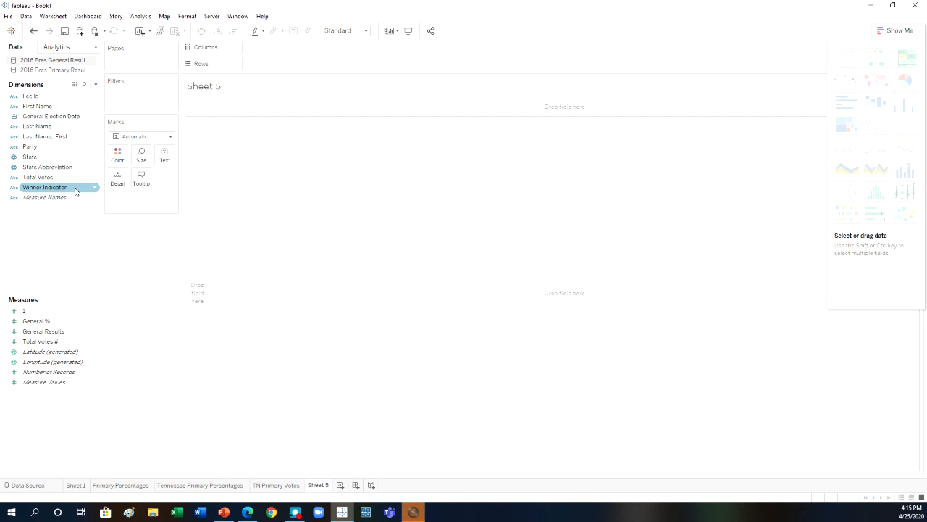
pyautogui.click(61, 168)
pyautogui.click(52, 159)
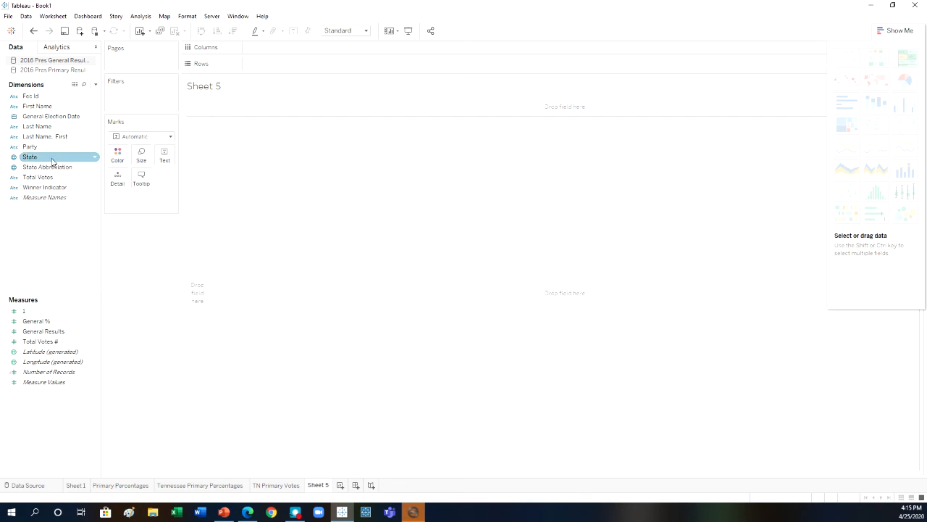
# Step: Place State and Last Name as columns and General % as rows on Sheet 5
pyautogui.moveTo(50, 160); pyautogui.dragTo(232, 48)
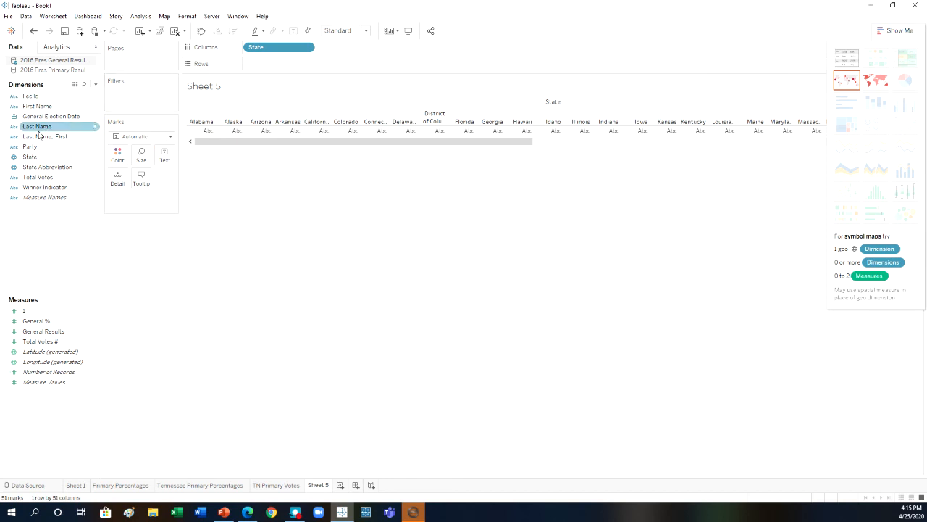
pyautogui.moveTo(34, 147); pyautogui.dragTo(330, 52)
pyautogui.click(43, 321)
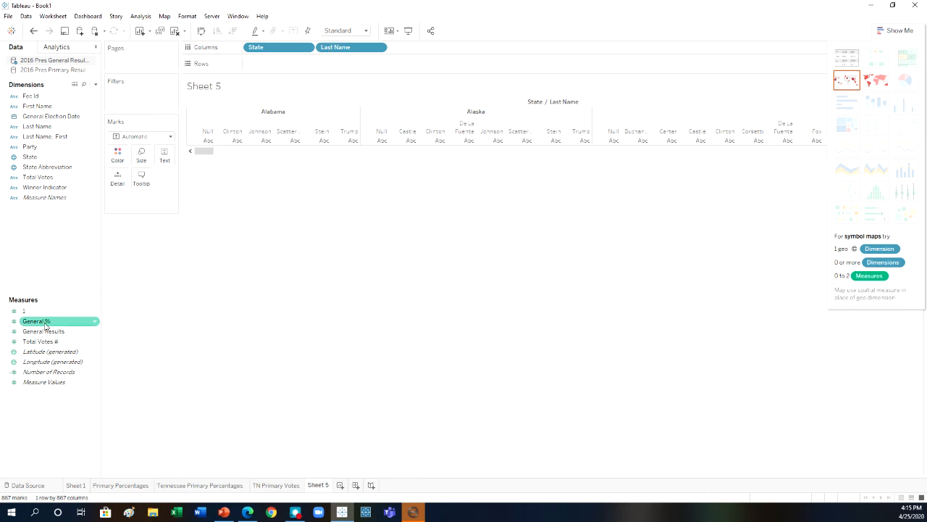
pyautogui.moveTo(45, 325); pyautogui.dragTo(284, 67)
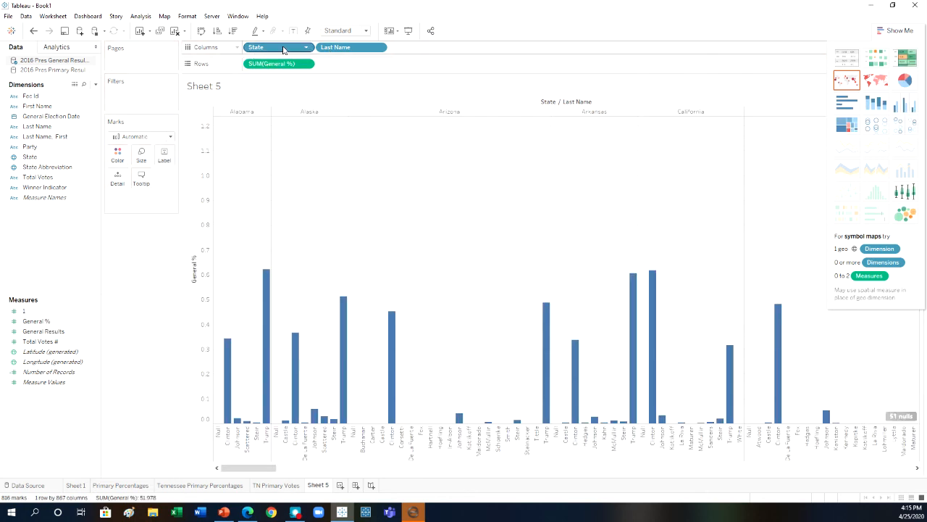
# Step: Filter Last Name on Sheet 5 to only Clinton and Trump
pyautogui.click(377, 48)
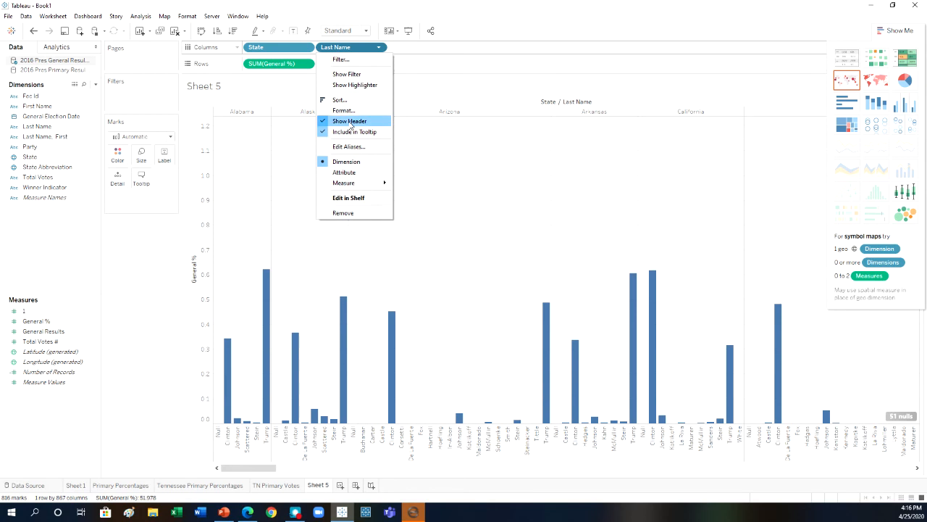
pyautogui.click(354, 62)
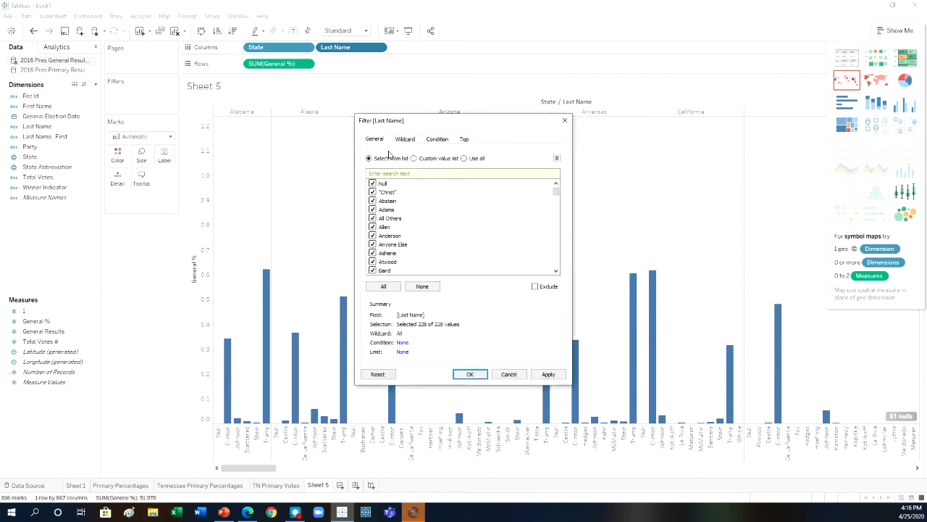
pyautogui.click(422, 287)
pyautogui.scroll(-4, 407, 217)
pyautogui.scroll(-6, 405, 240)
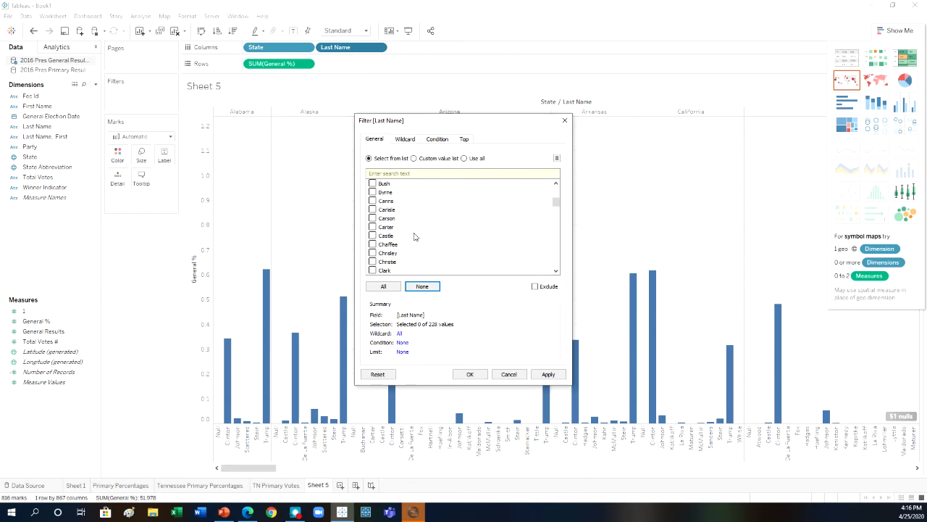
pyautogui.scroll(-3, 415, 236)
pyautogui.scroll(-2, 431, 228)
pyautogui.click(373, 202)
pyautogui.moveTo(555, 206); pyautogui.dragTo(552, 277)
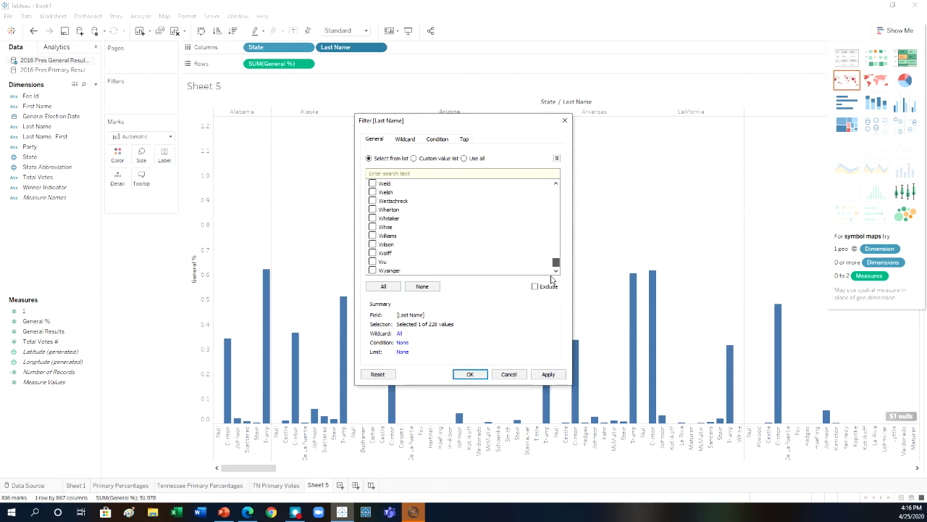
pyautogui.scroll(1, 388, 214)
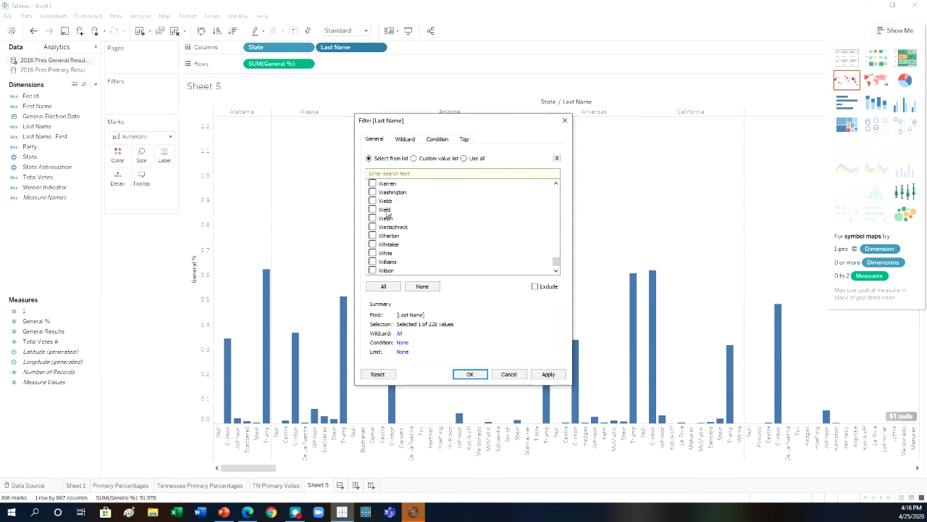
pyautogui.scroll(2, 398, 218)
pyautogui.scroll(1, 413, 219)
pyautogui.scroll(1, 414, 219)
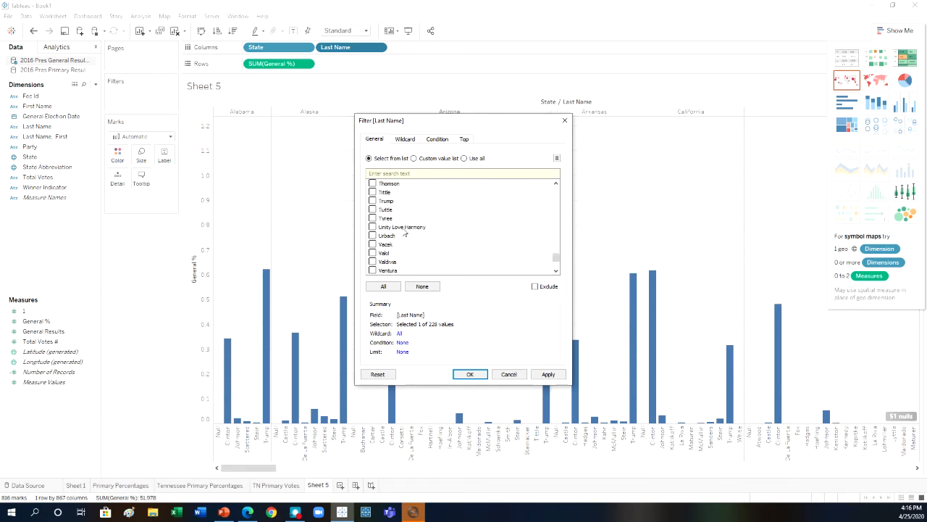
pyautogui.click(372, 201)
pyautogui.click(468, 375)
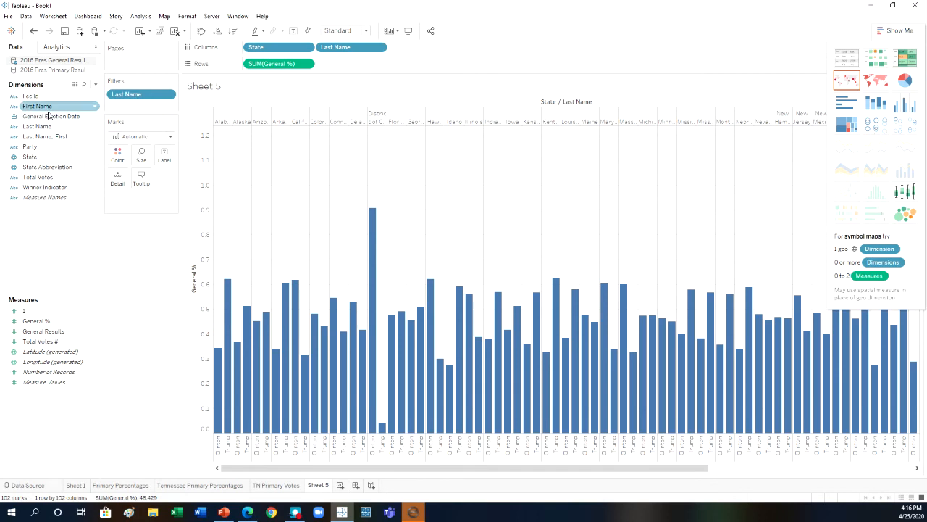
# Step: Color the General % bars by Last Name and assign red to Trump
pyautogui.moveTo(43, 126); pyautogui.dragTo(119, 154)
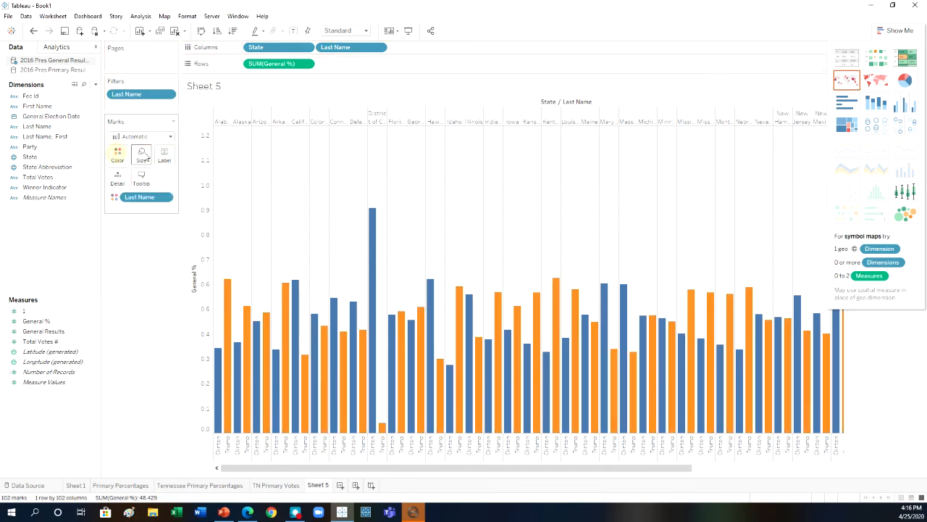
pyautogui.click(119, 154)
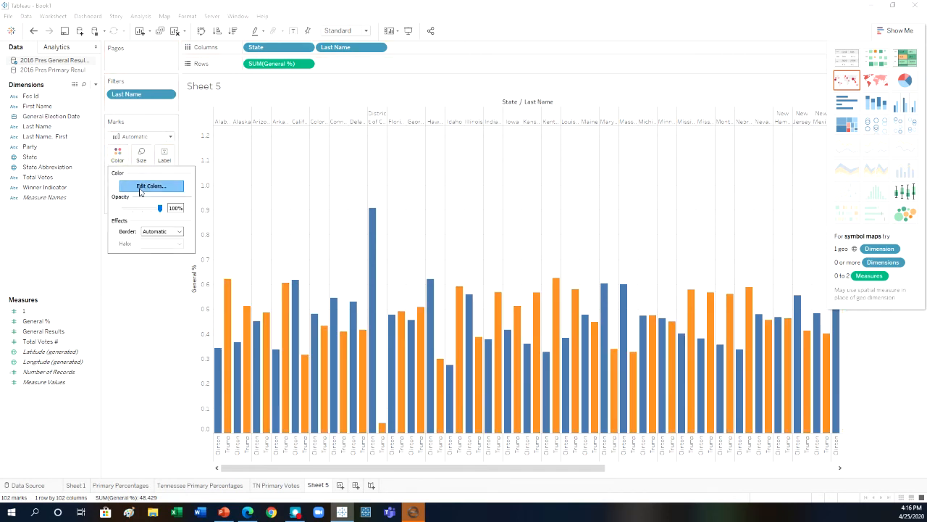
pyautogui.click(150, 185)
pyautogui.click(353, 181)
pyautogui.click(480, 231)
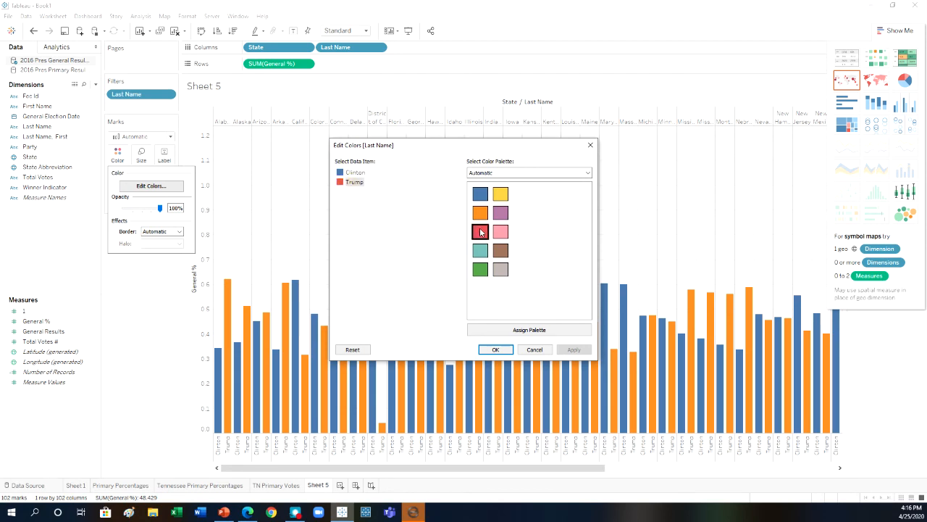
pyautogui.click(496, 349)
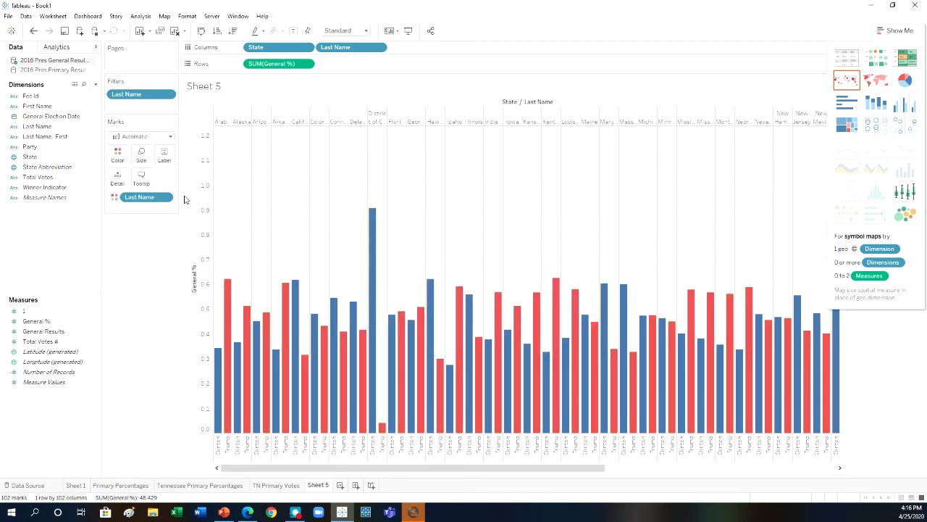
# Step: Convert the bar chart into a symbol map of state pie charts, framed on the contiguous United States
pyautogui.click(849, 81)
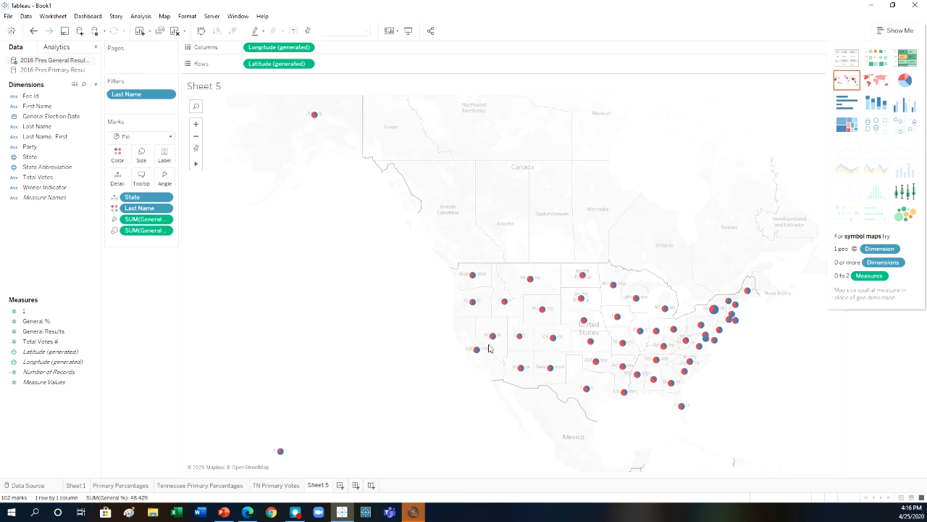
pyautogui.scroll(3, 413, 324)
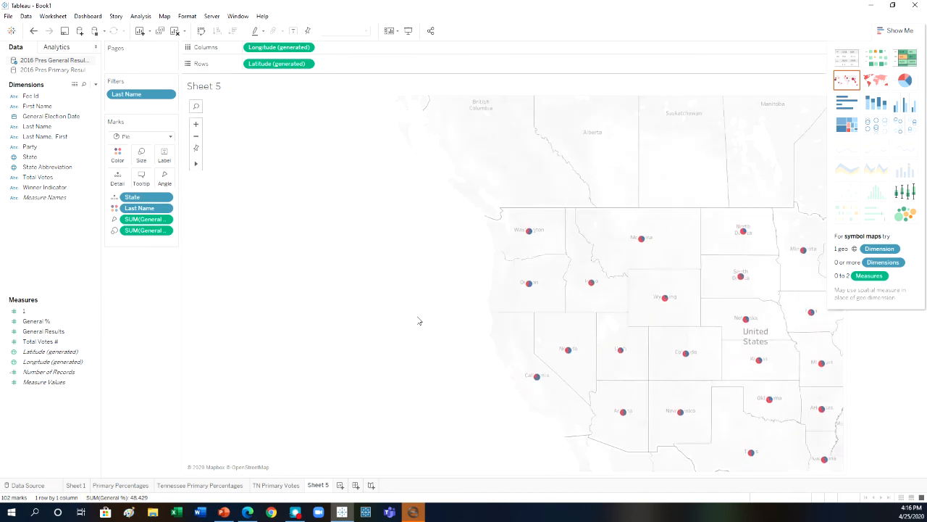
pyautogui.click(196, 148)
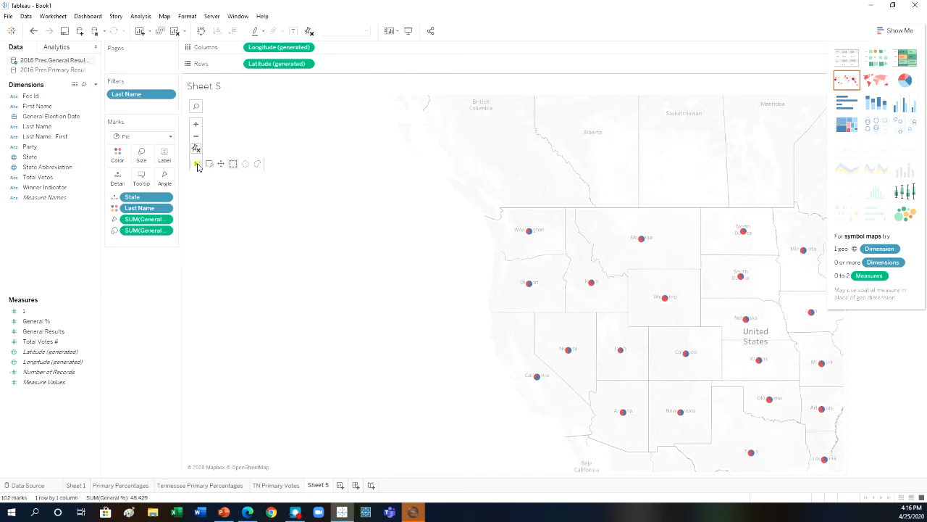
pyautogui.click(220, 163)
pyautogui.moveTo(555, 287); pyautogui.dragTo(283, 176)
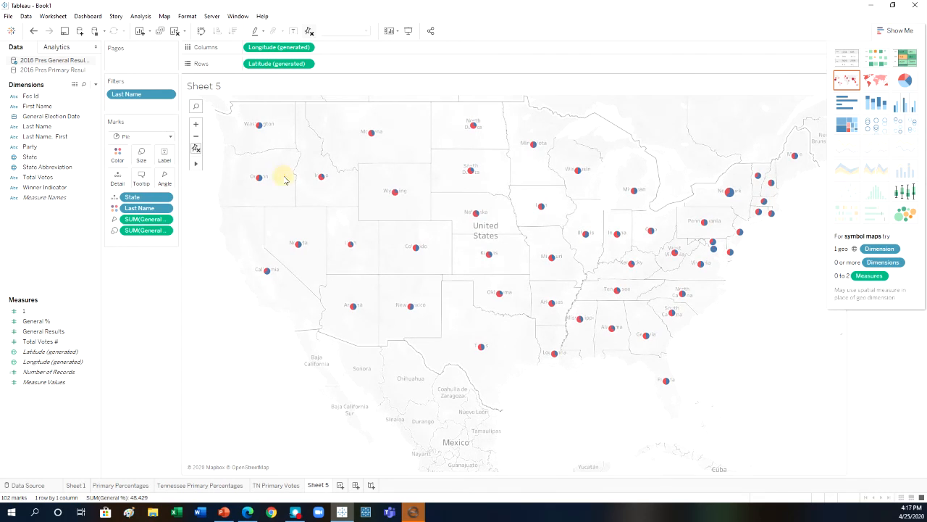
pyautogui.scroll(1, 201, 214)
pyautogui.moveTo(210, 236); pyautogui.dragTo(210, 244)
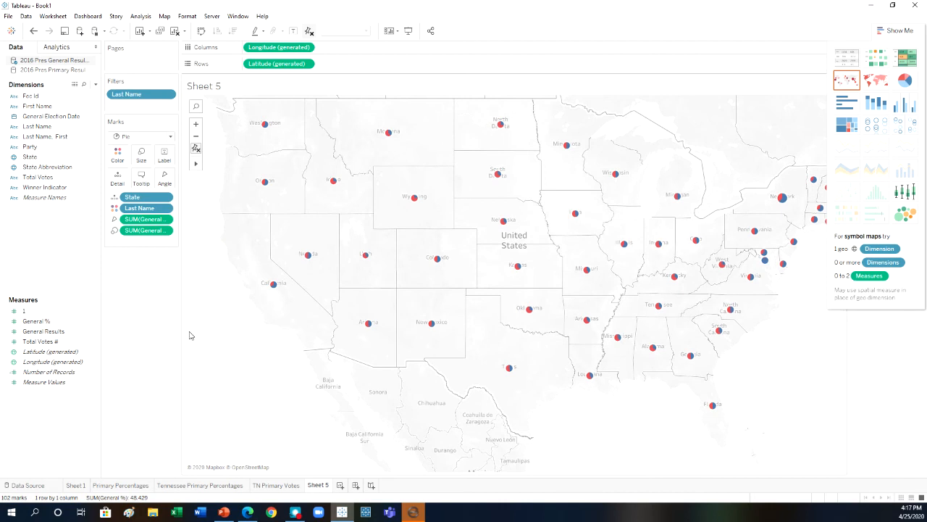
# Step: Rename Sheet 5 as General Percentages
pyautogui.rightClick(318, 485)
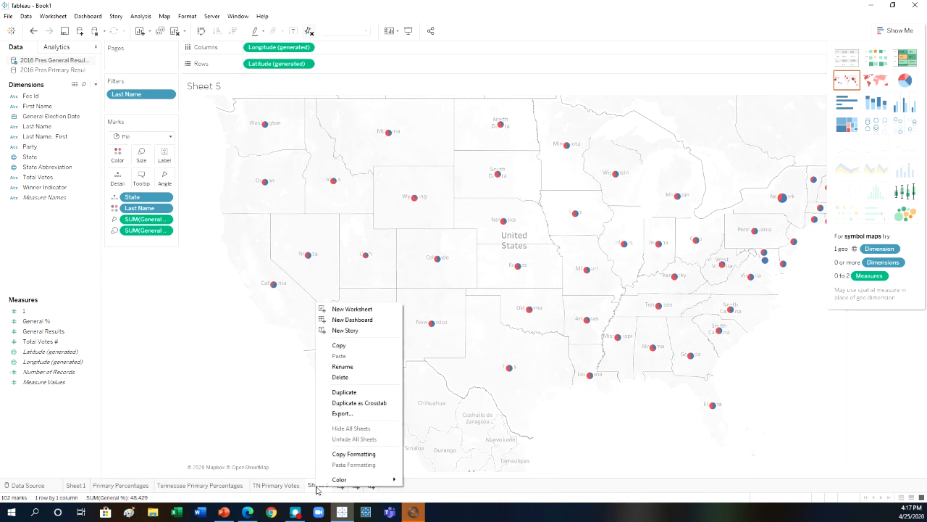
pyautogui.click(342, 367)
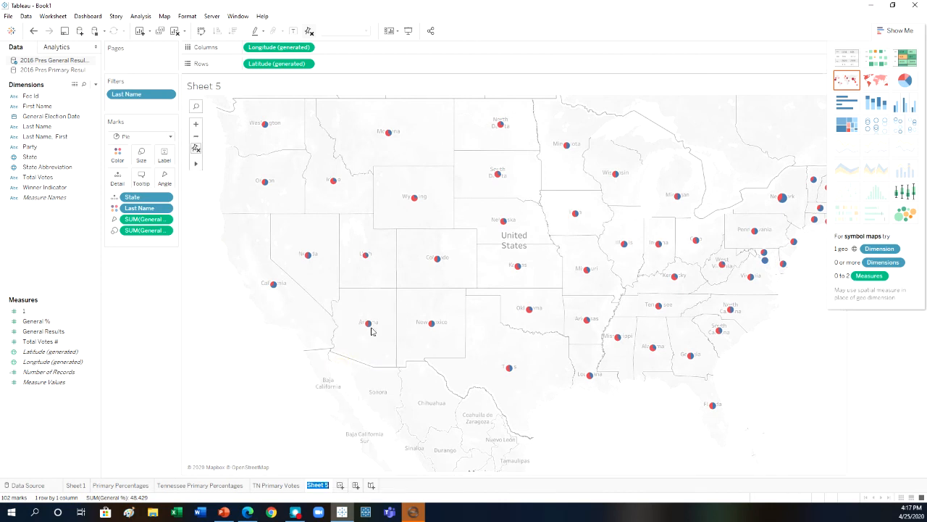
pyautogui.write('General Percentages')
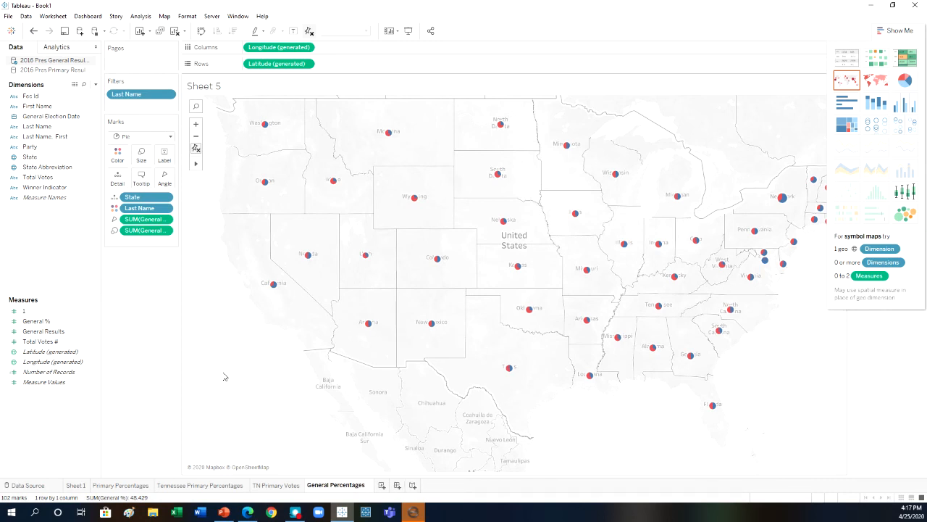
pyautogui.press('Return')
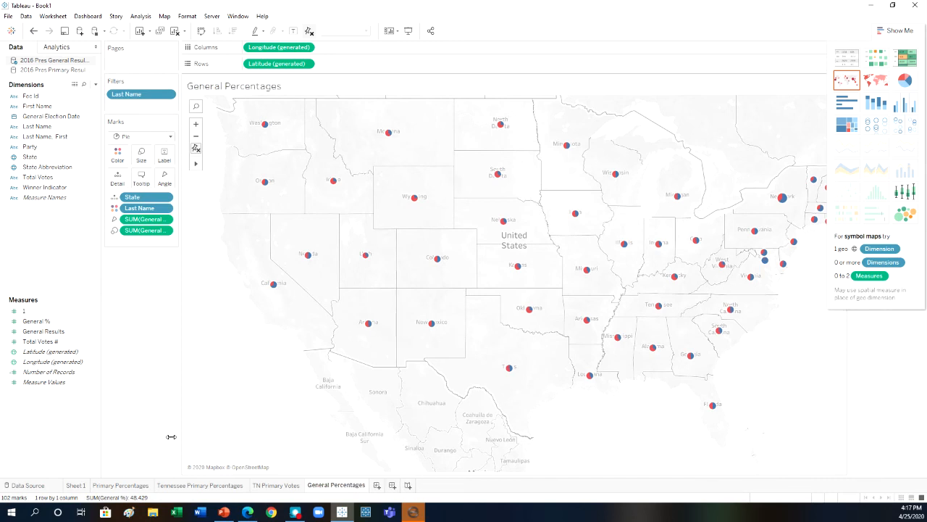
# Step: Create a new dashboard and place the Primary Percentages map on it with the General Percentages map below
pyautogui.moveTo(108, 490)
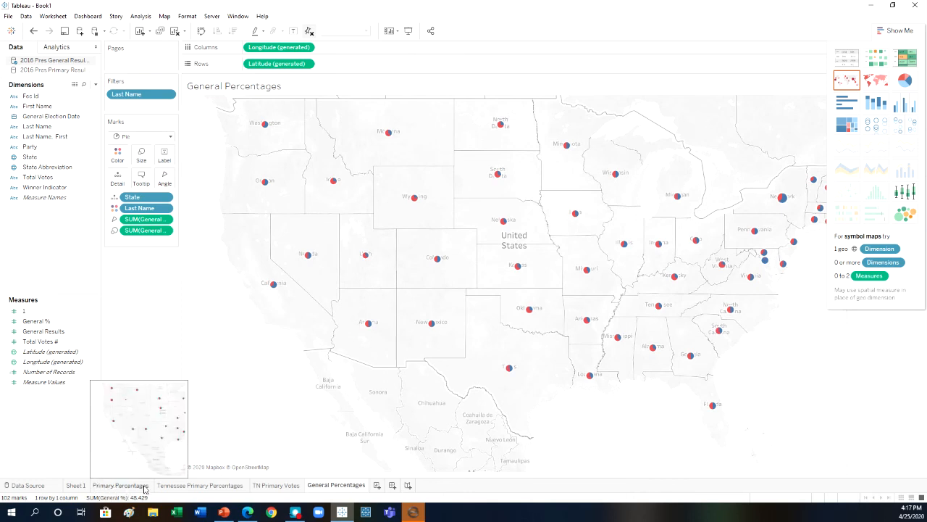
pyautogui.moveTo(184, 492)
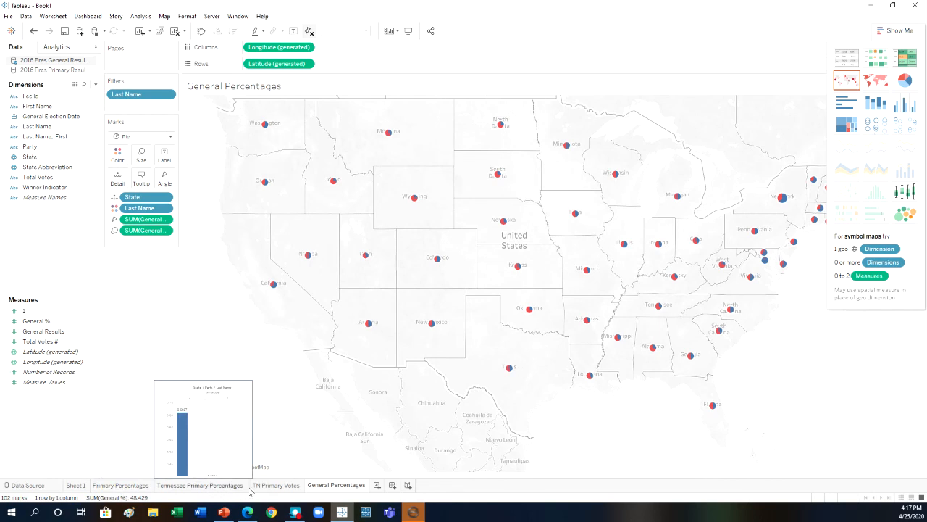
pyautogui.moveTo(319, 490)
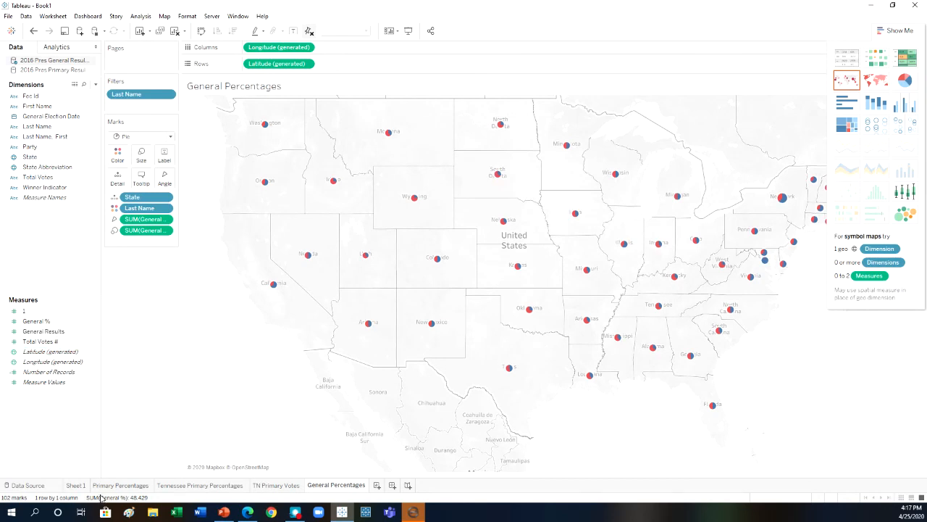
pyautogui.click(392, 485)
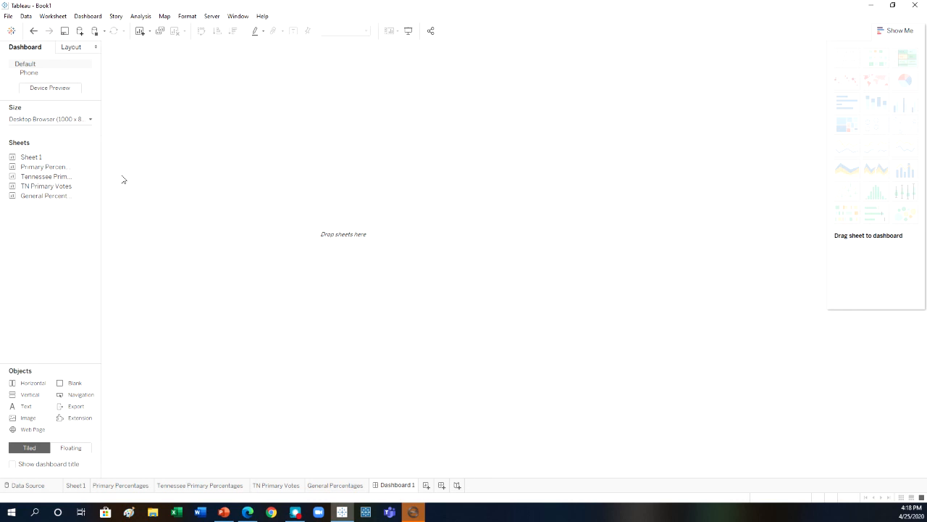
pyautogui.moveTo(82, 189)
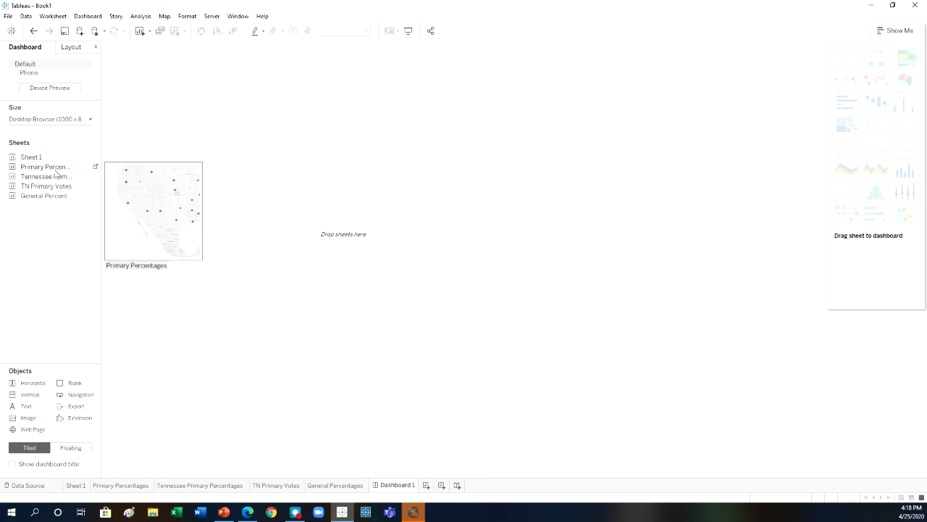
pyautogui.moveTo(55, 173); pyautogui.dragTo(184, 103)
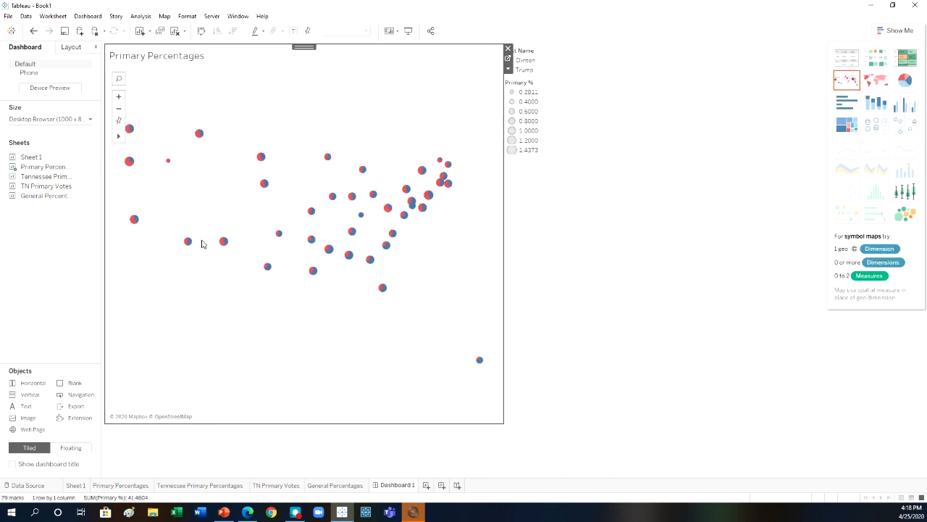
pyautogui.moveTo(27, 202)
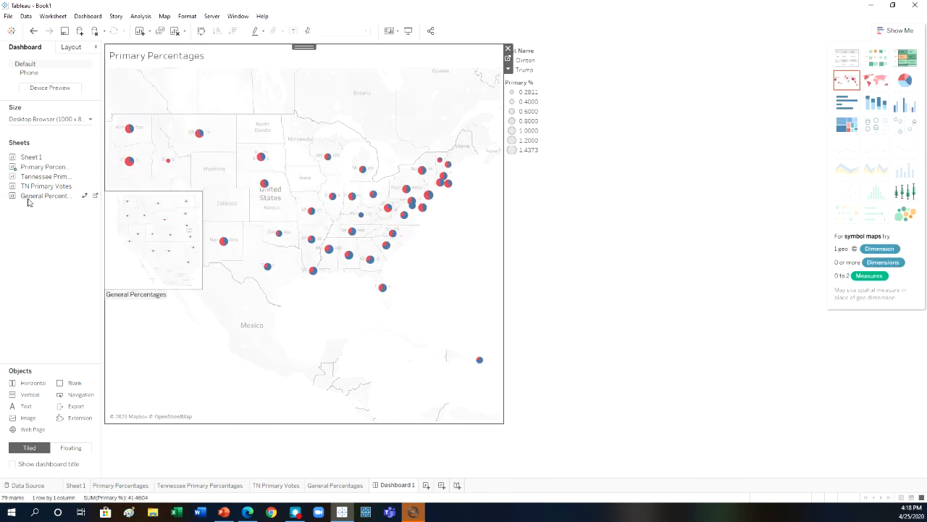
pyautogui.moveTo(27, 201); pyautogui.dragTo(268, 333)
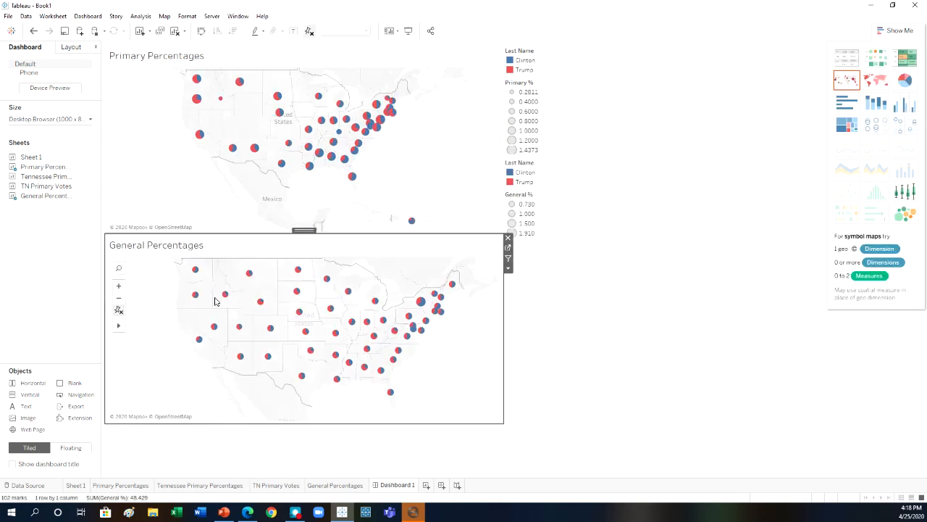
# Step: Add Tennessee Primary Percentages beside the primary map and TN Primary Votes beside the general map on the dashboard
pyautogui.moveTo(65, 180)
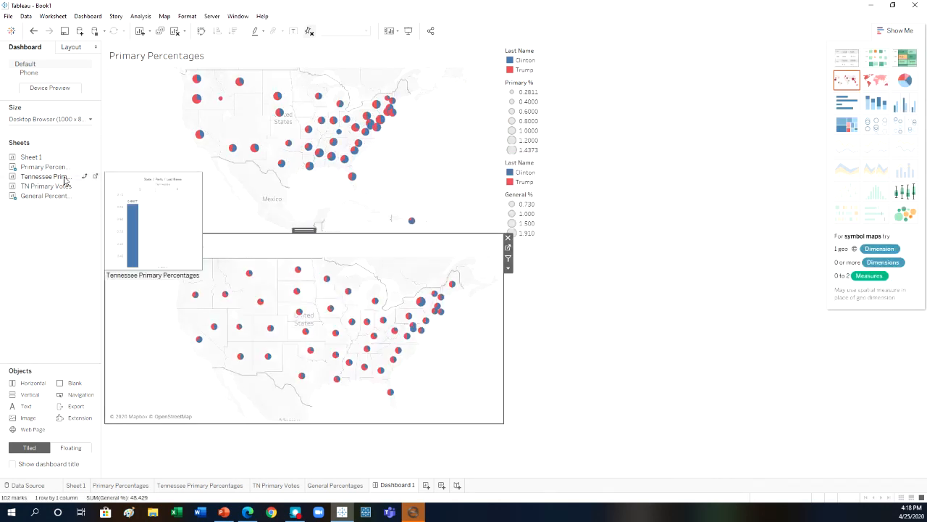
pyautogui.moveTo(42, 179)
pyautogui.mouseDown()
pyautogui.moveTo(217, 145)
pyautogui.moveTo(444, 170)
pyautogui.mouseUp()
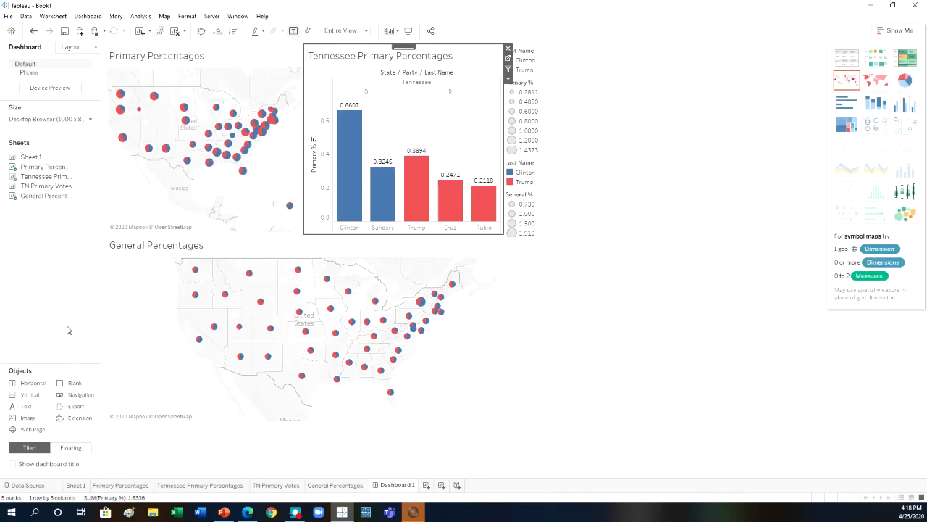
pyautogui.moveTo(58, 190); pyautogui.dragTo(419, 315)
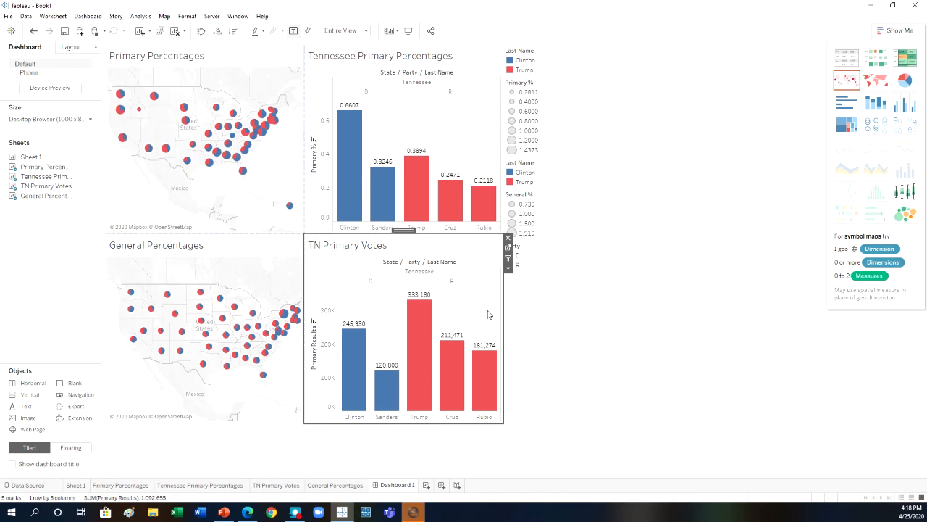
# Step: Add Bush and Huckabee to the Last Name filter of the Tennessee Primary Percentages sheet and return to the dashboard
pyautogui.moveTo(371, 201)
pyautogui.moveTo(181, 488)
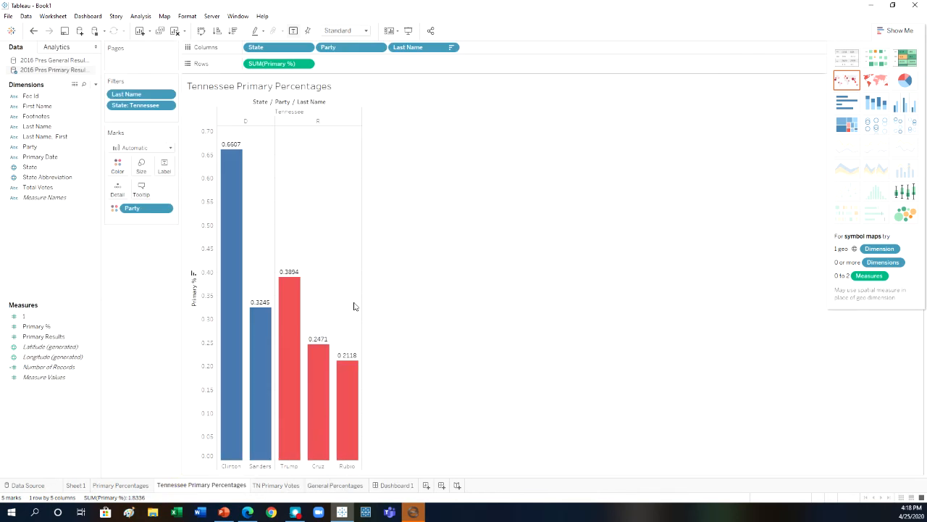
pyautogui.click(168, 94)
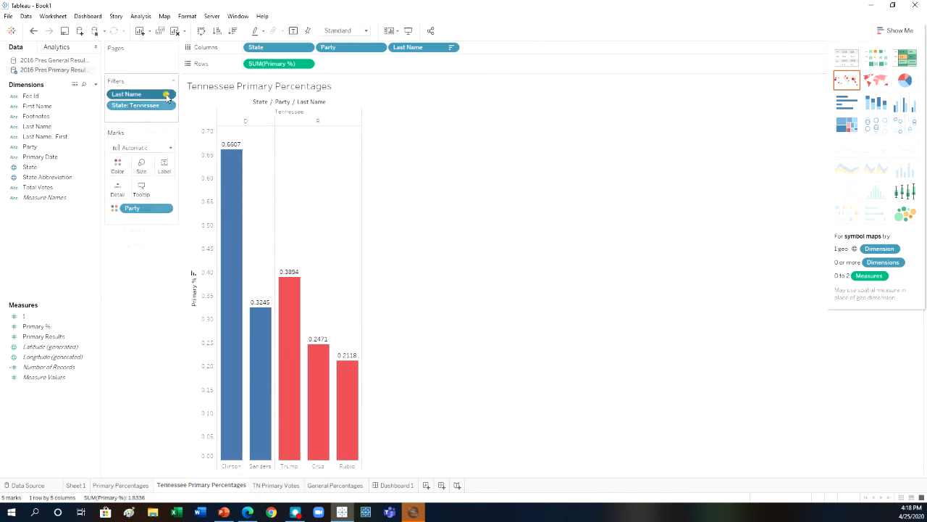
pyautogui.click(147, 107)
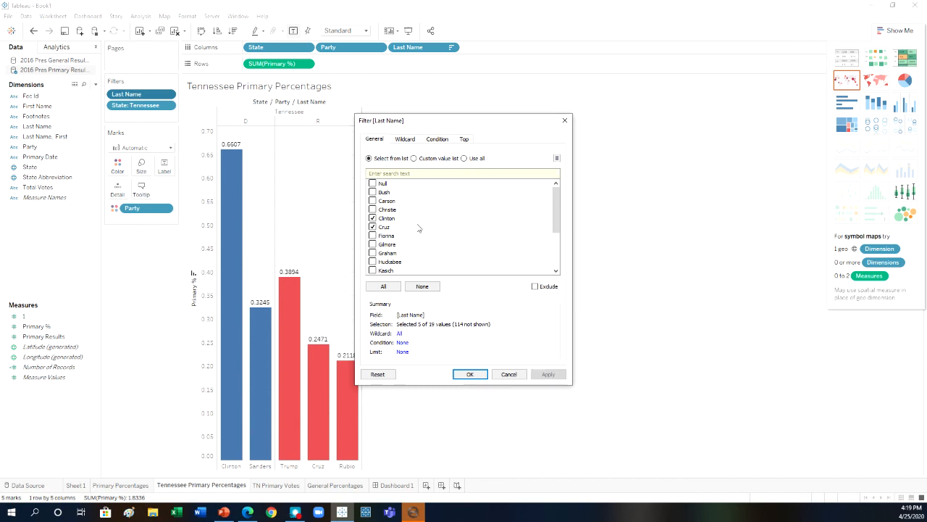
pyautogui.click(372, 192)
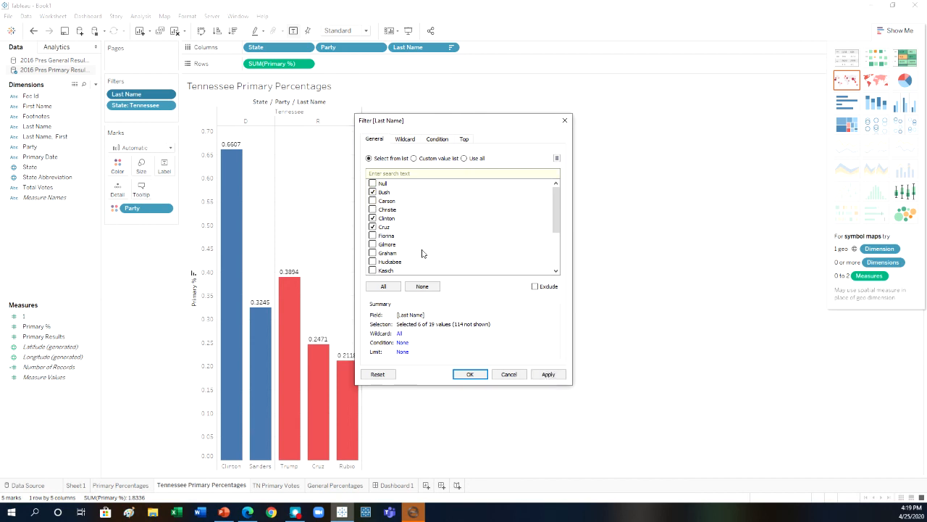
pyautogui.scroll(-1, 426, 231)
pyautogui.scroll(-1, 426, 231)
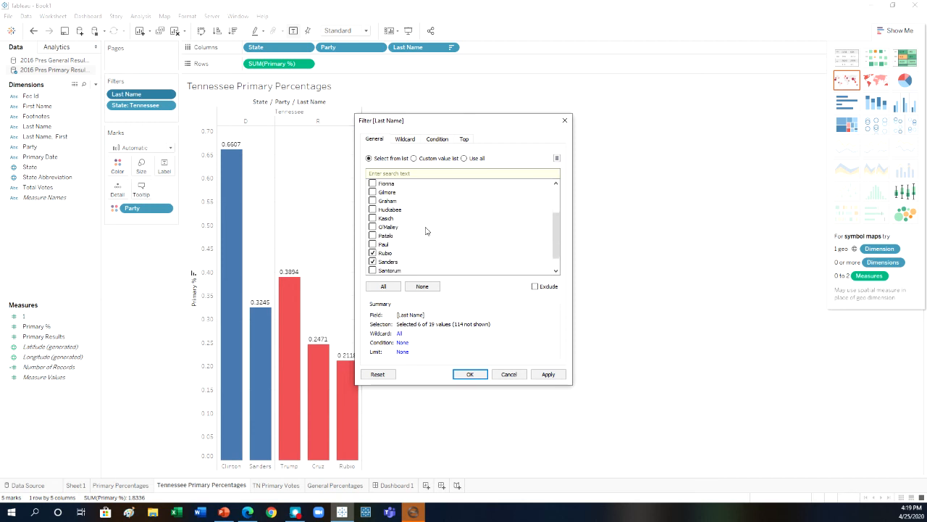
pyautogui.scroll(2, 426, 230)
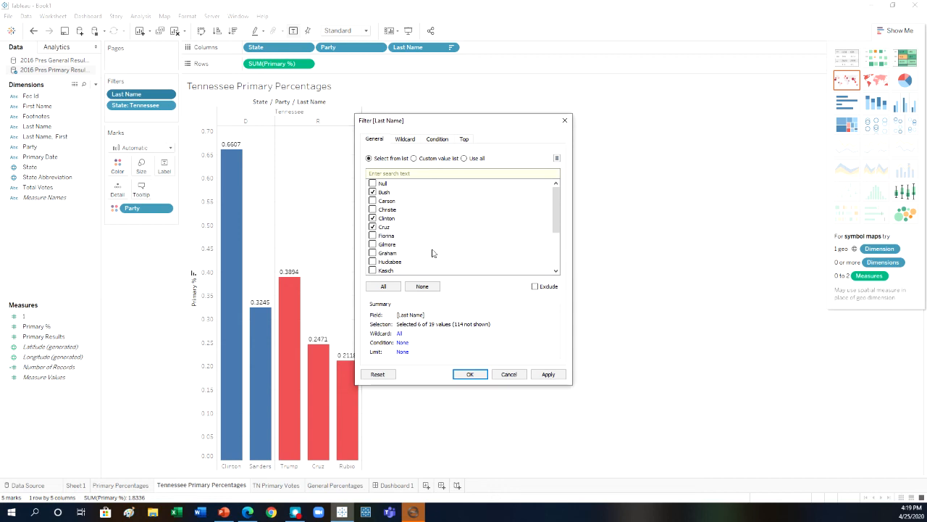
pyautogui.click(378, 261)
pyautogui.click(469, 374)
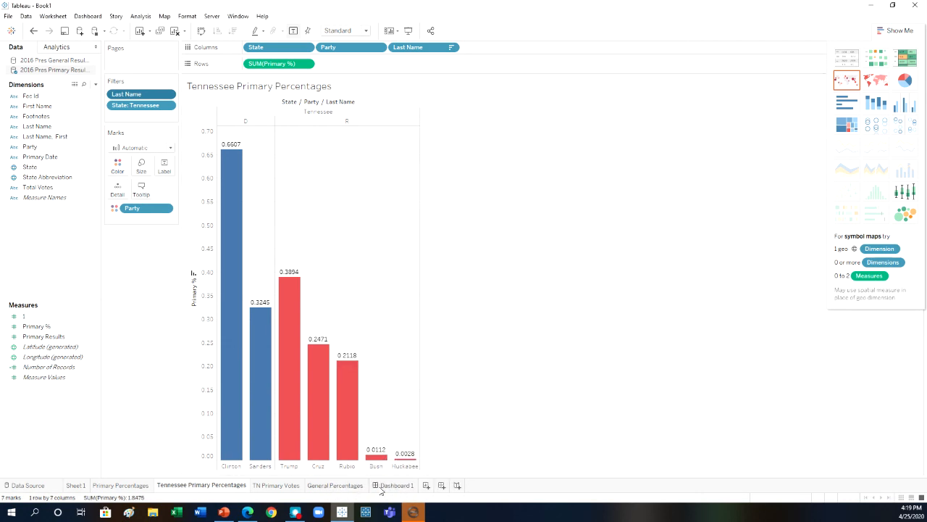
pyautogui.click(392, 487)
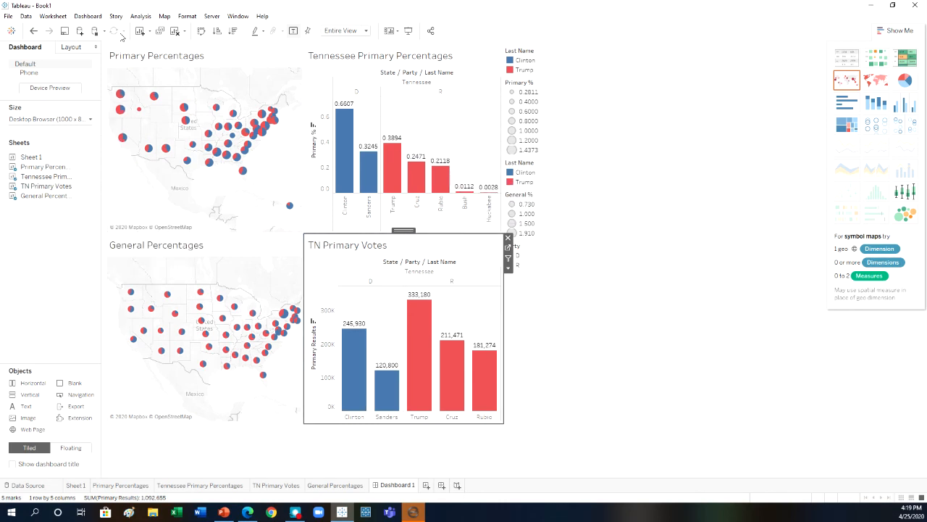
# Step: Examine the file types offered for saving the workbook under a new name, and leave without saving
pyautogui.click(7, 17)
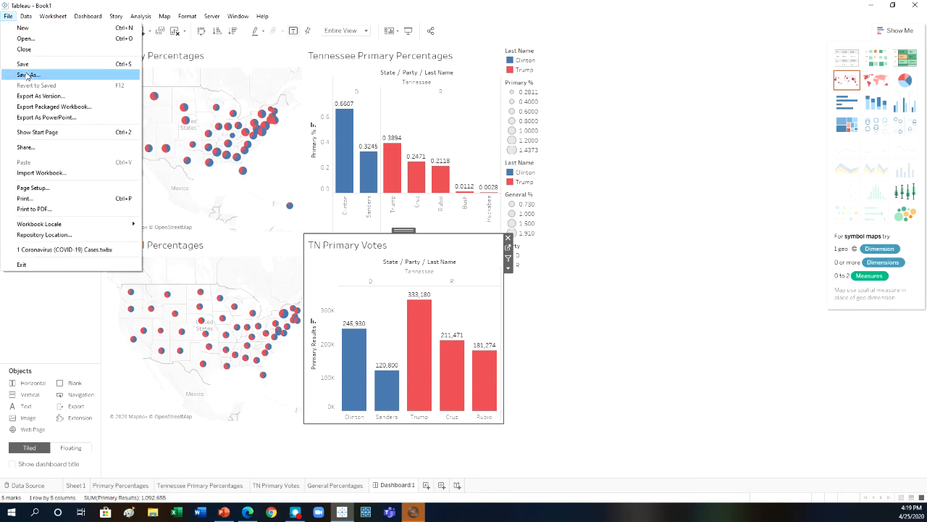
pyautogui.click(27, 75)
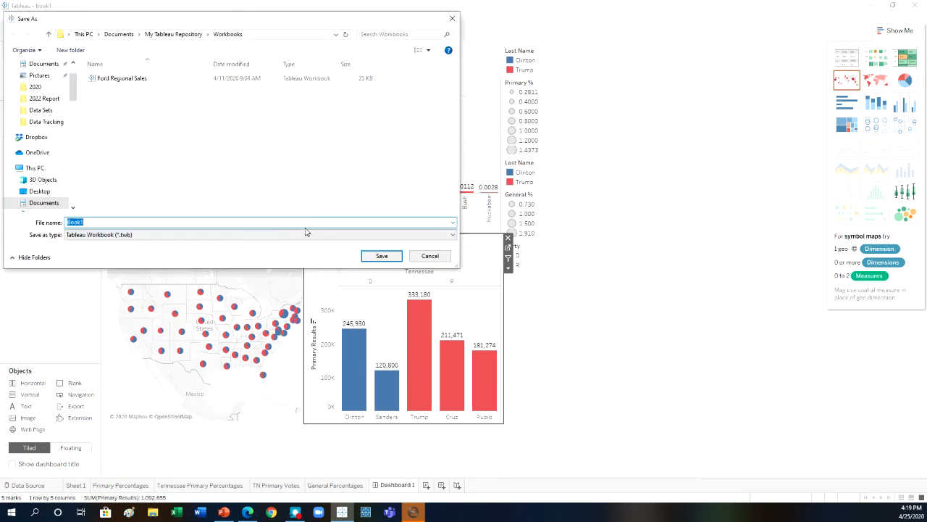
pyautogui.click(155, 239)
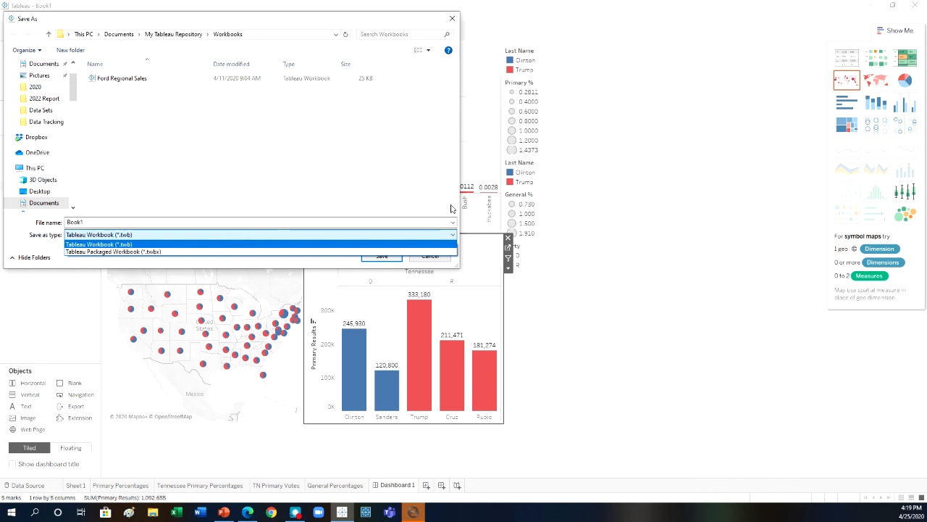
pyautogui.click(454, 20)
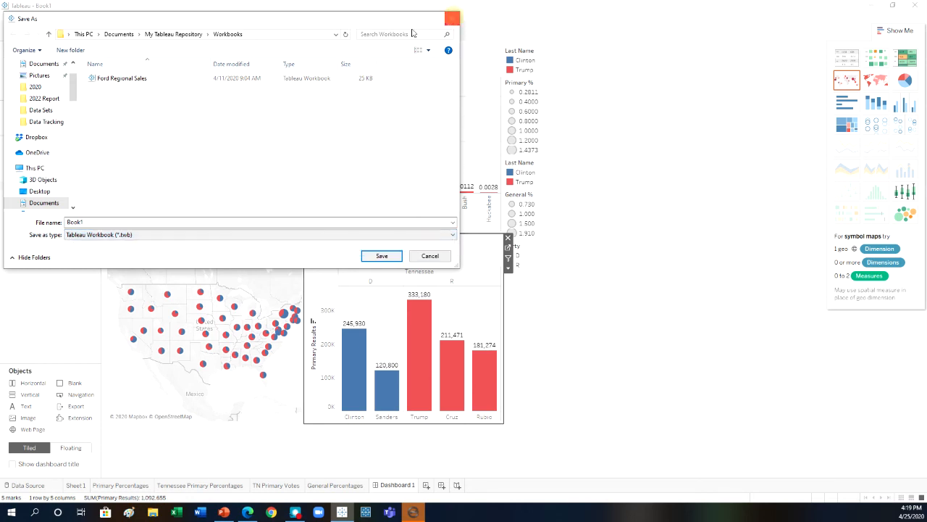
pyautogui.click(425, 258)
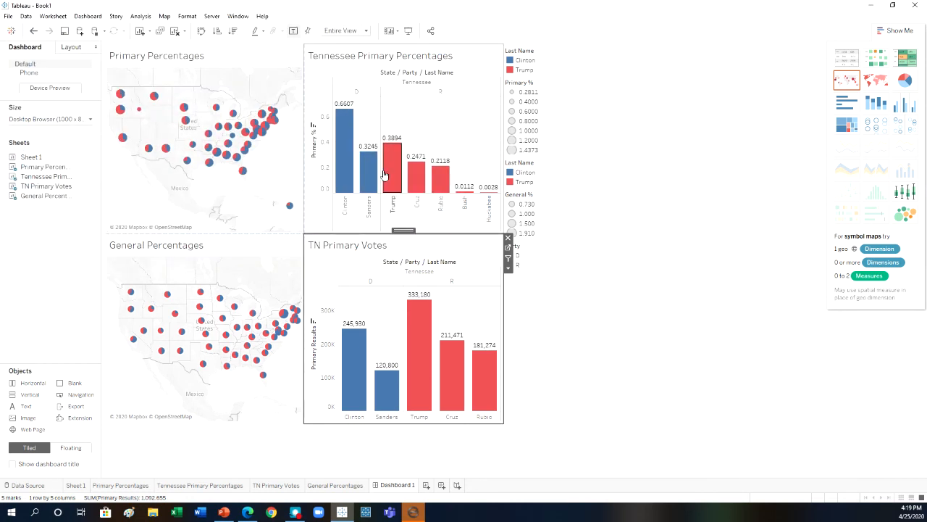